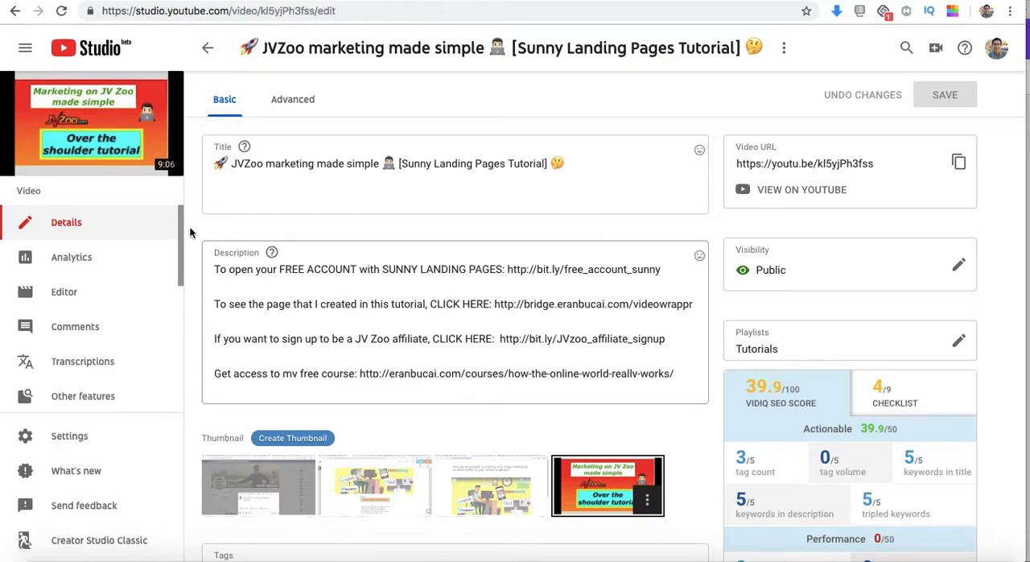
# Switch to Canva's page with all designs and look through the existing designs
pyautogui.moveTo(101, 127)
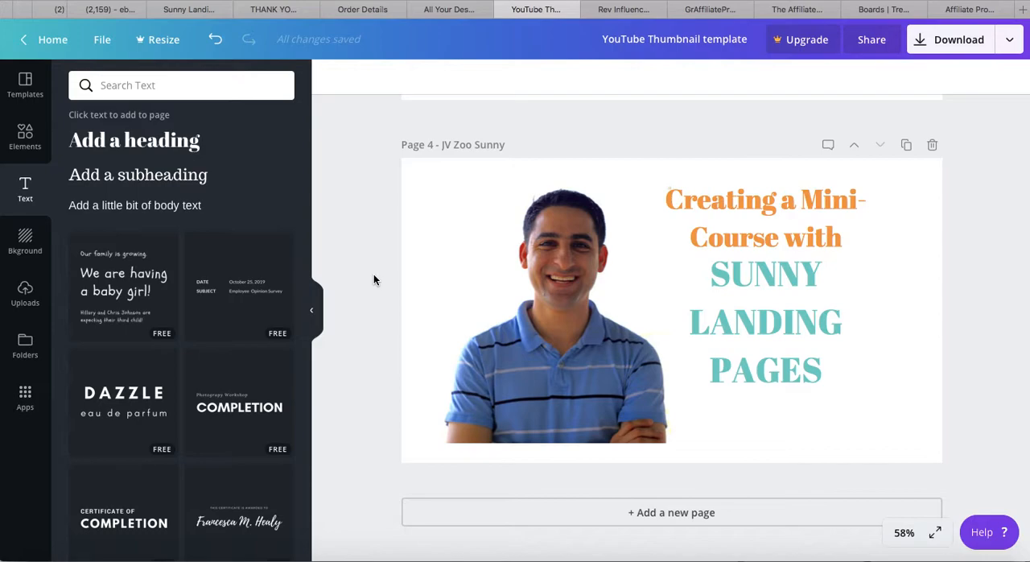
pyautogui.click(446, 9)
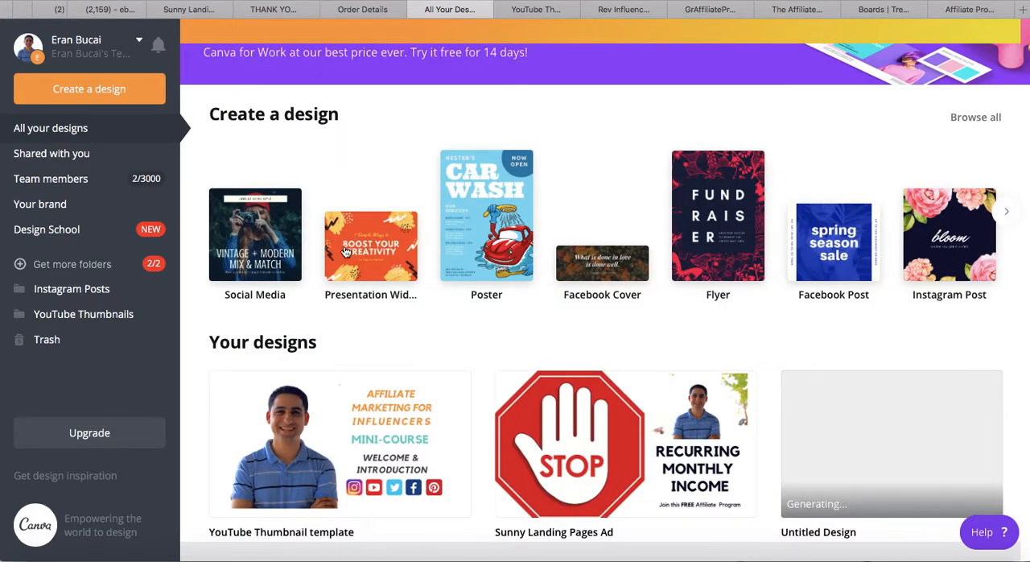
pyautogui.scroll(-1, 402, 352)
pyautogui.scroll(-6, 346, 409)
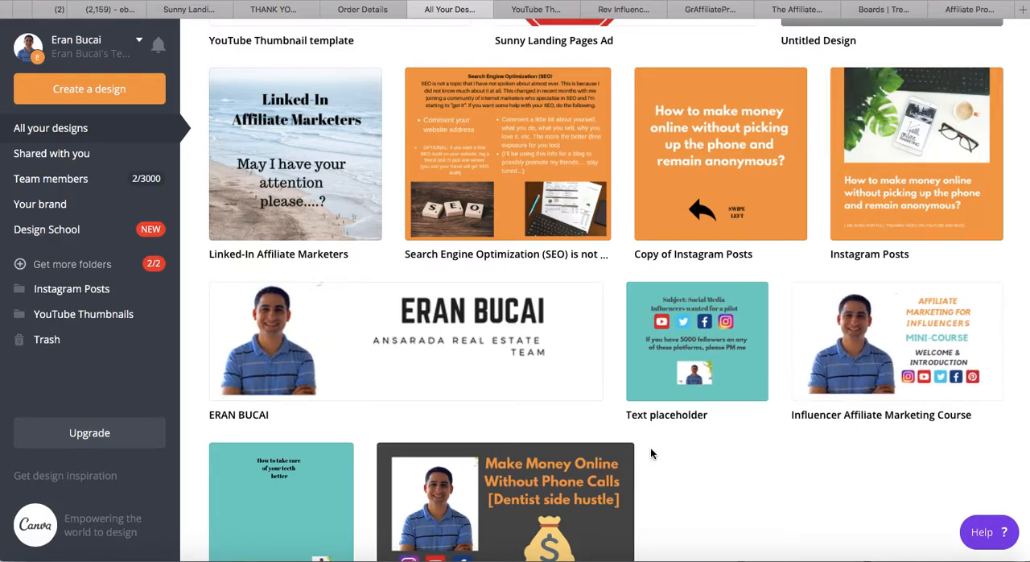
pyautogui.scroll(6, 650, 448)
pyautogui.scroll(3, 338, 300)
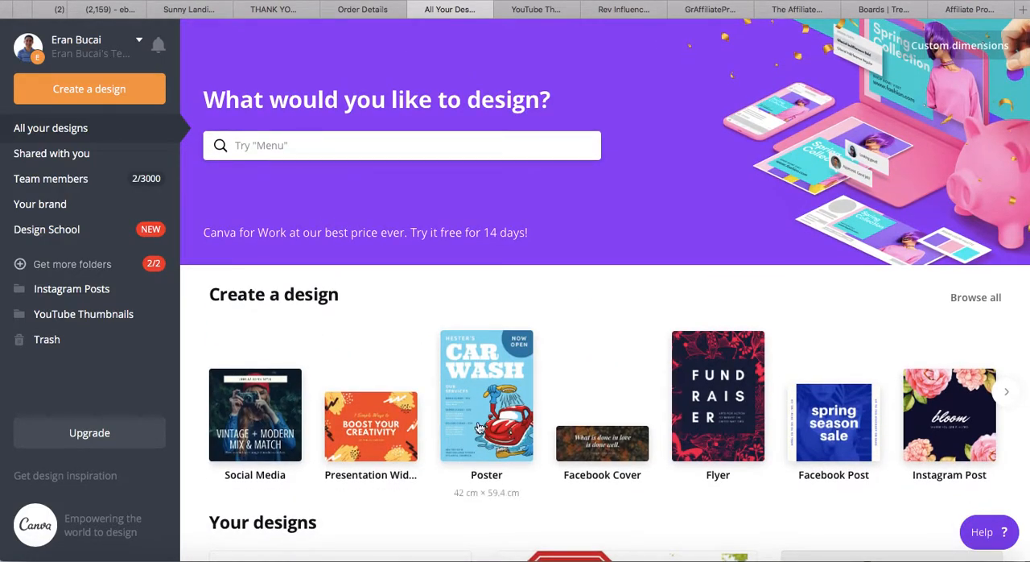
pyautogui.scroll(-1, 509, 426)
pyautogui.scroll(-1, 586, 430)
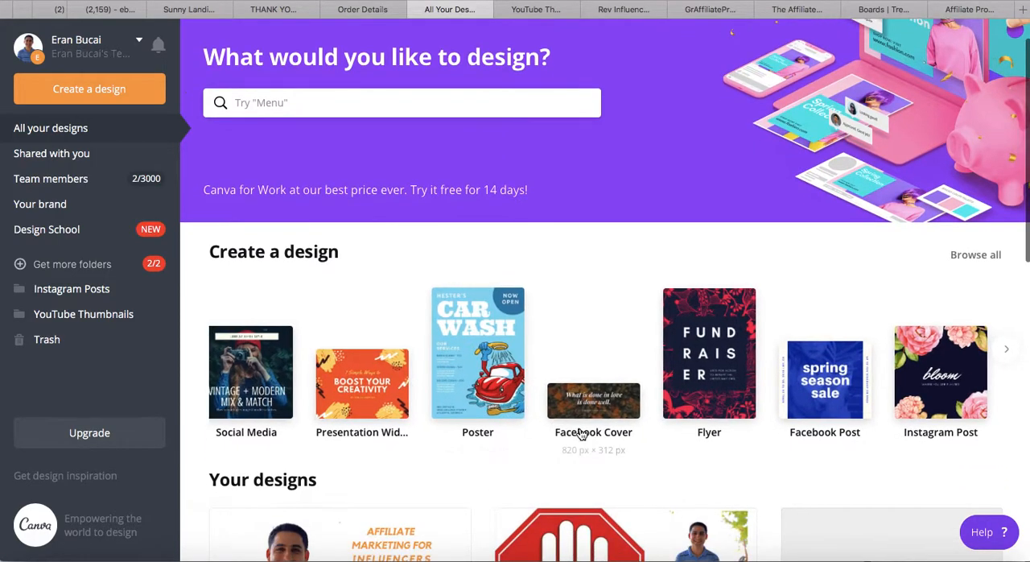
# Browse the design types offered under Create a design through to the end of the row, including YouTube Thumbnail
pyautogui.hscroll(3, 612, 415)
pyautogui.hscroll(3, 641, 399)
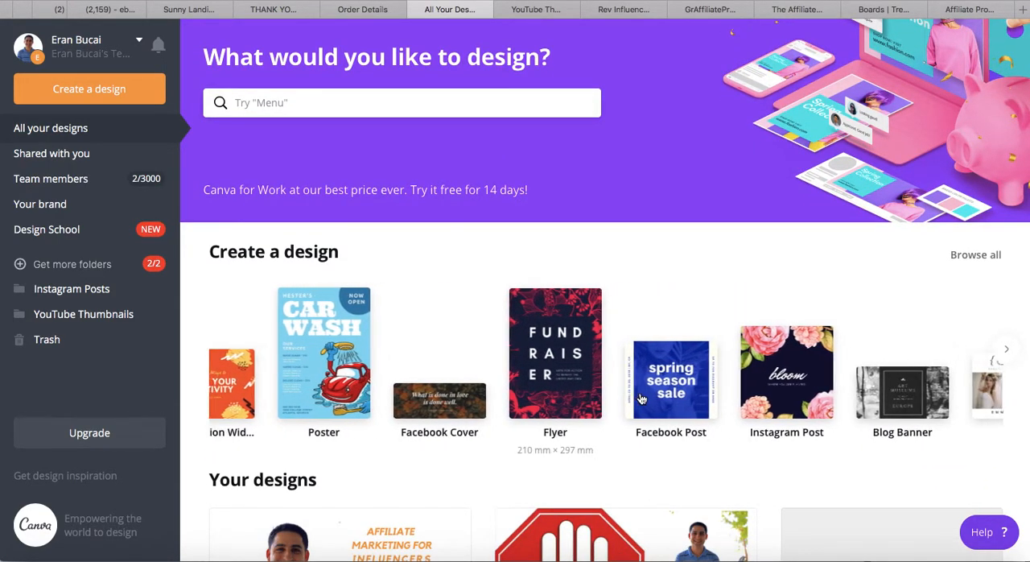
pyautogui.hscroll(3, 643, 398)
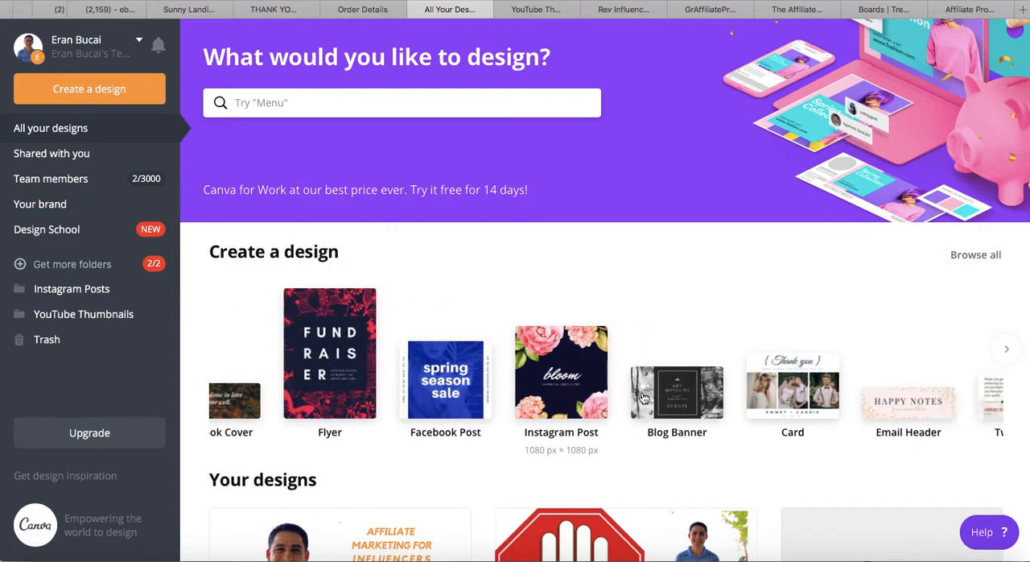
pyautogui.hscroll(2, 643, 398)
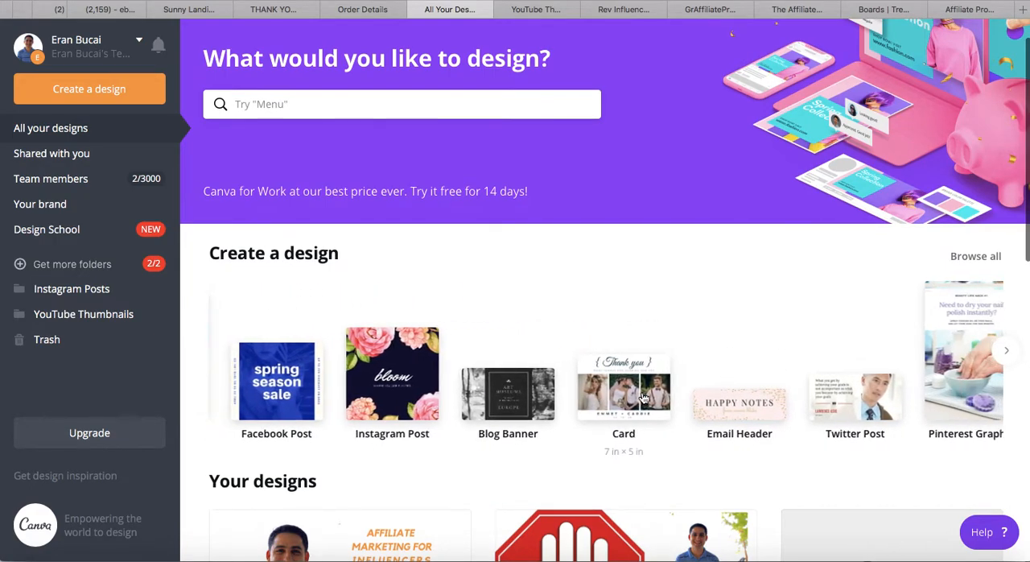
pyautogui.hscroll(4, 682, 400)
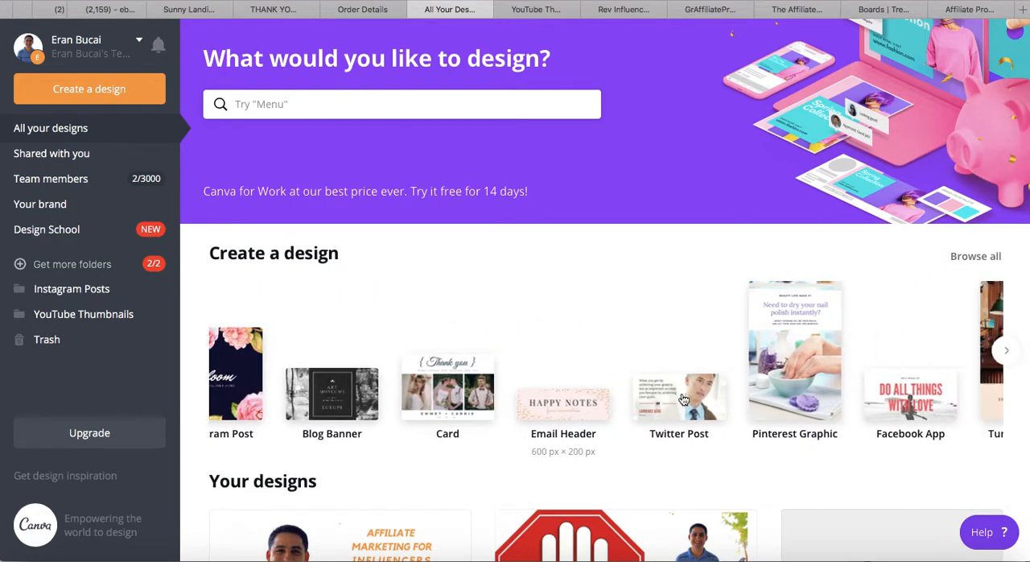
pyautogui.hscroll(2, 682, 399)
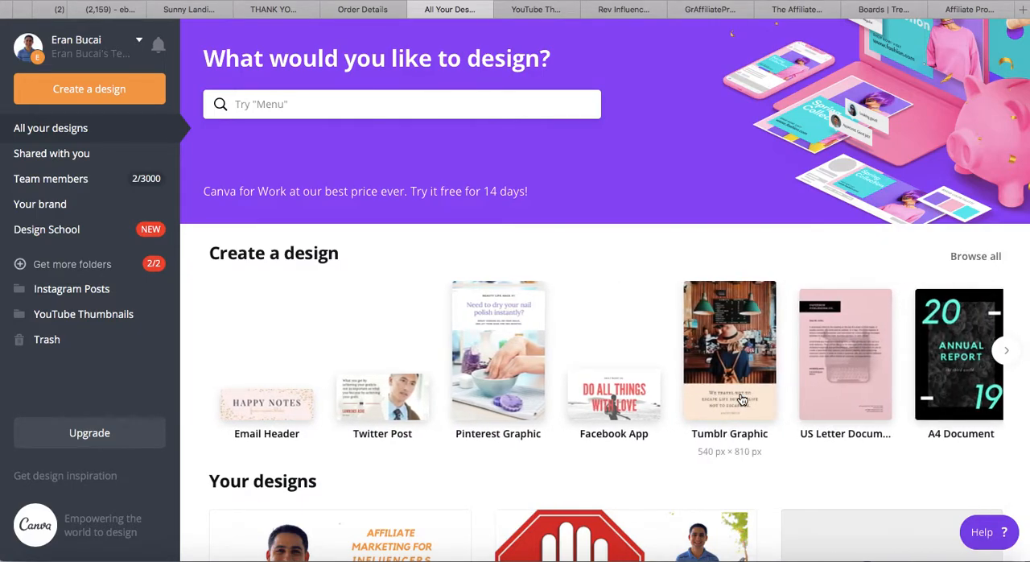
pyautogui.hscroll(5, 683, 399)
pyautogui.hscroll(6, 741, 399)
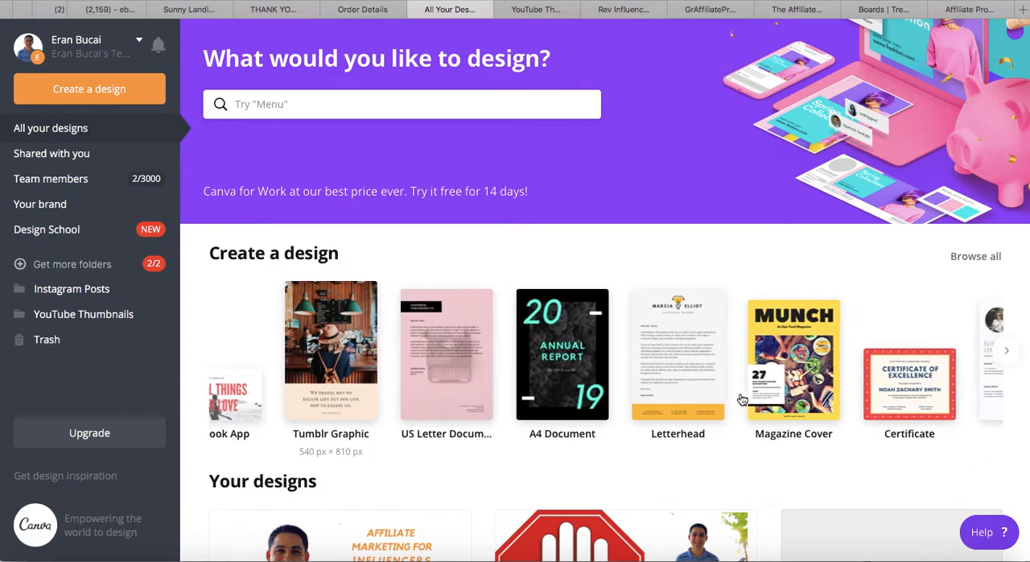
pyautogui.hscroll(3, 724, 399)
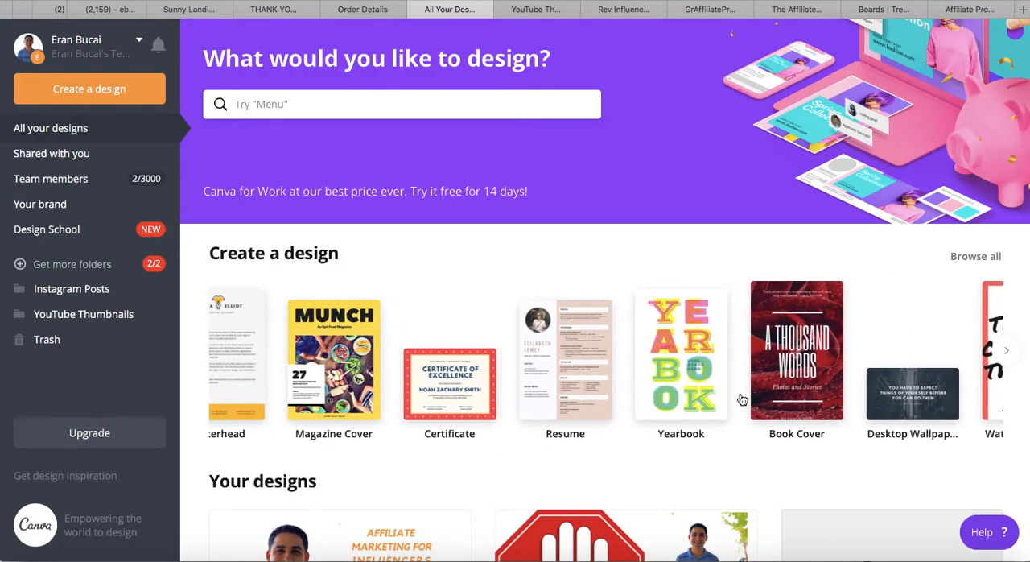
pyautogui.hscroll(5, 702, 396)
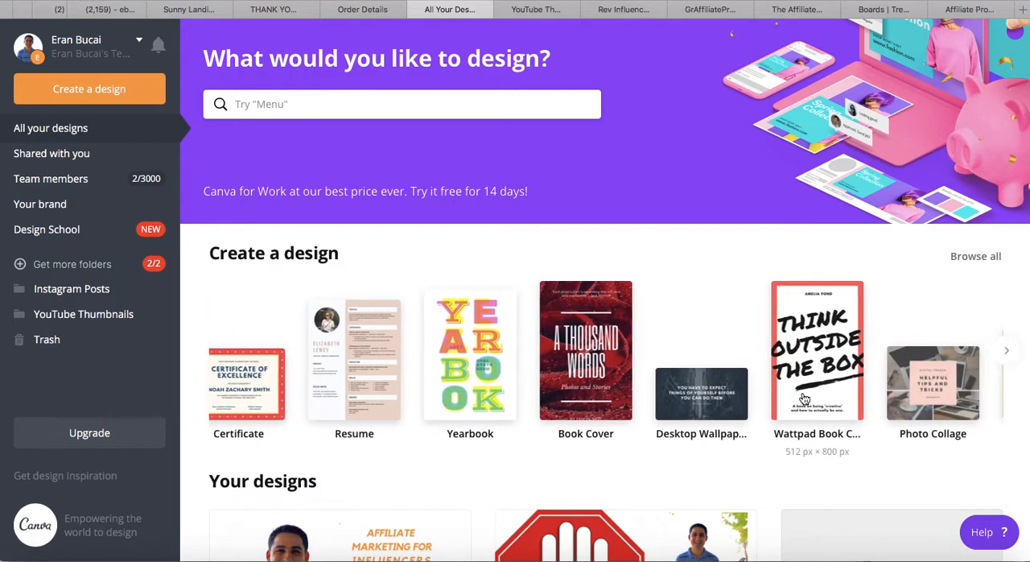
pyautogui.hscroll(6, 804, 398)
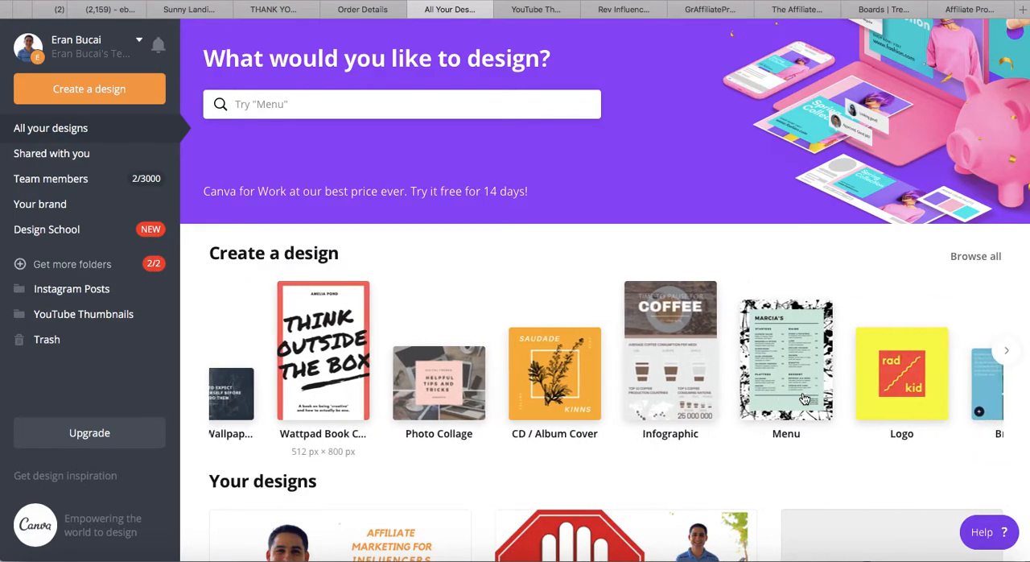
pyautogui.hscroll(5, 804, 399)
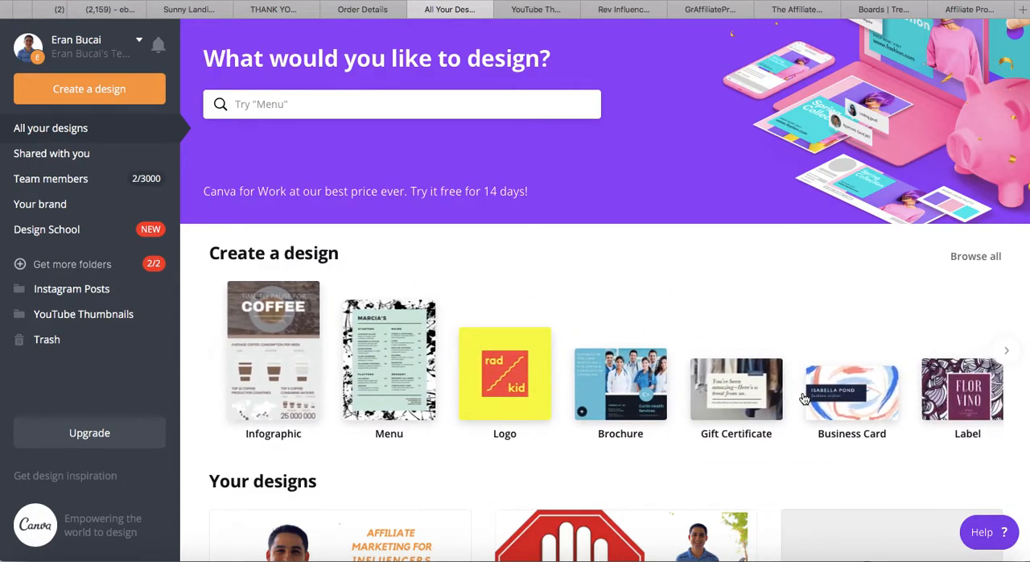
pyautogui.hscroll(3, 804, 398)
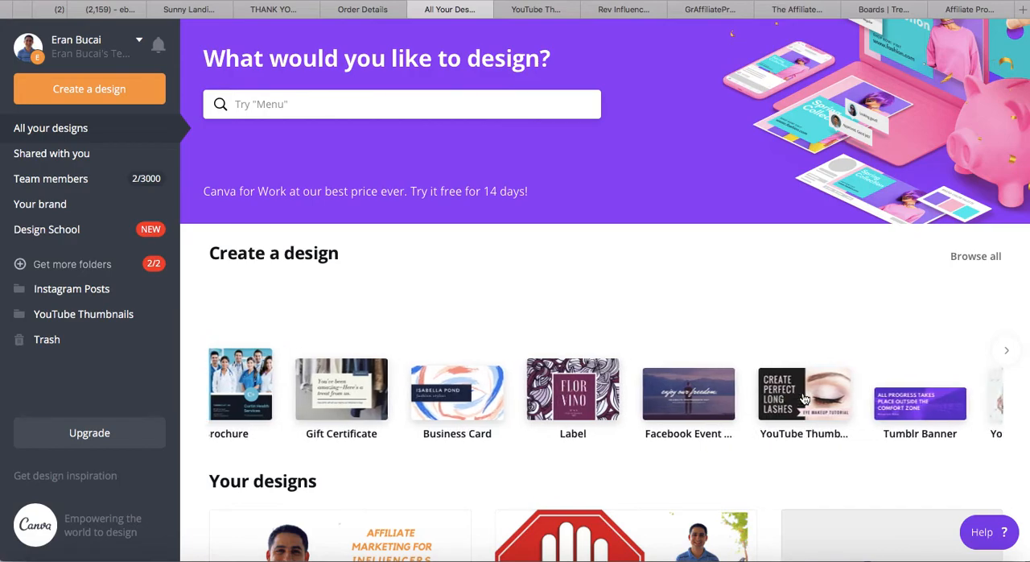
pyautogui.hscroll(4, 741, 400)
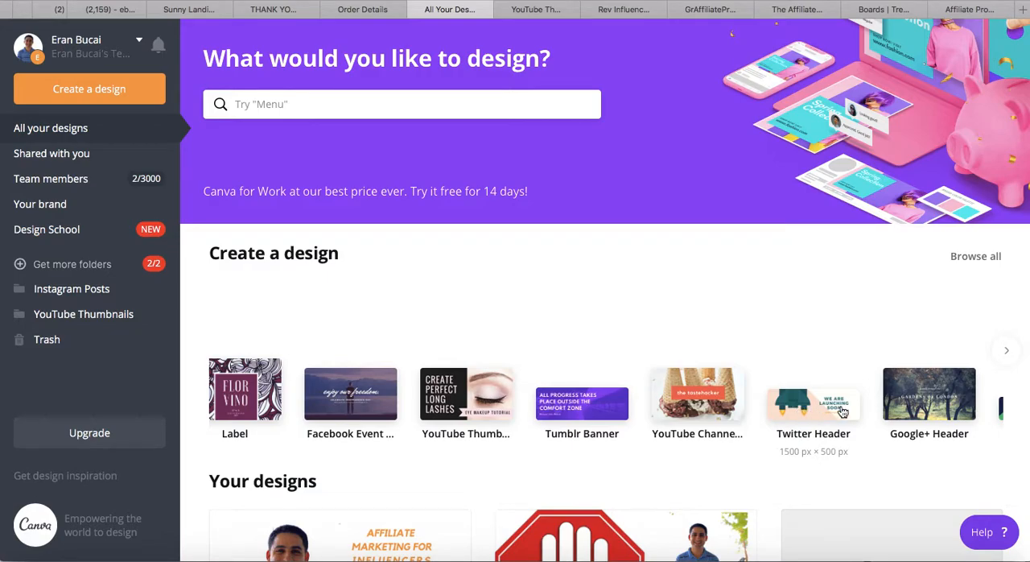
pyautogui.hscroll(7, 842, 411)
pyautogui.hscroll(5, 842, 412)
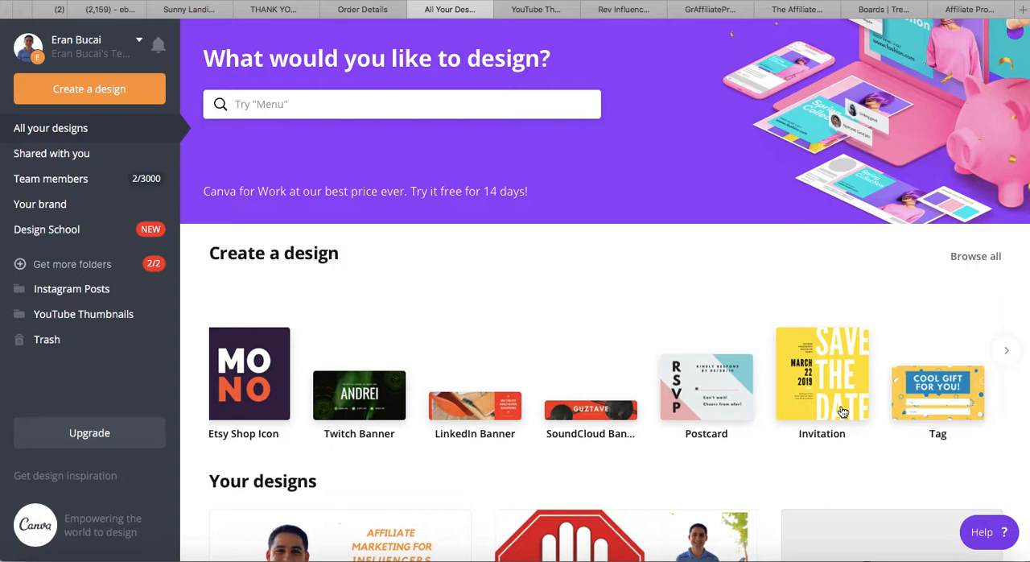
pyautogui.hscroll(6, 842, 412)
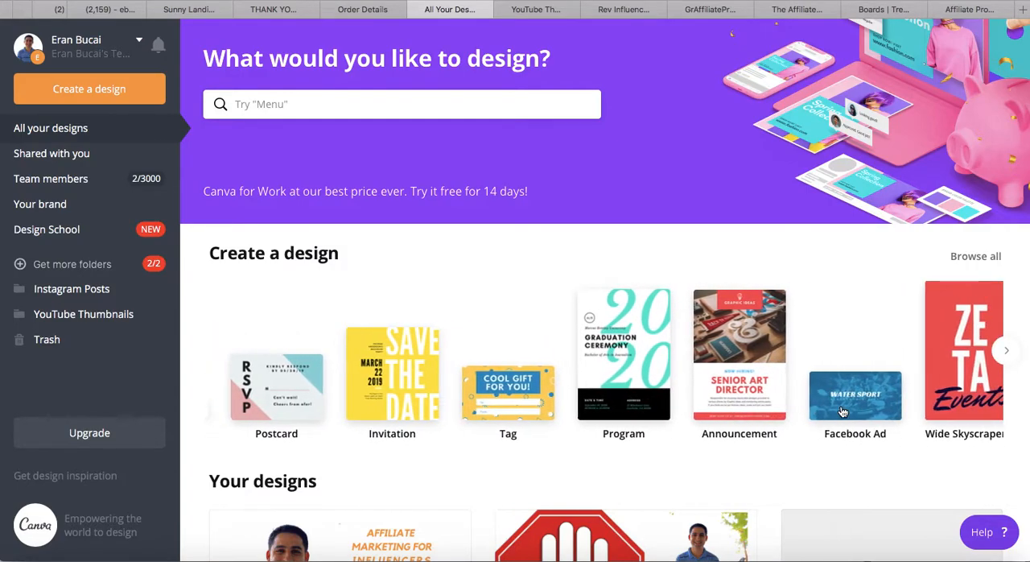
pyautogui.hscroll(5, 843, 412)
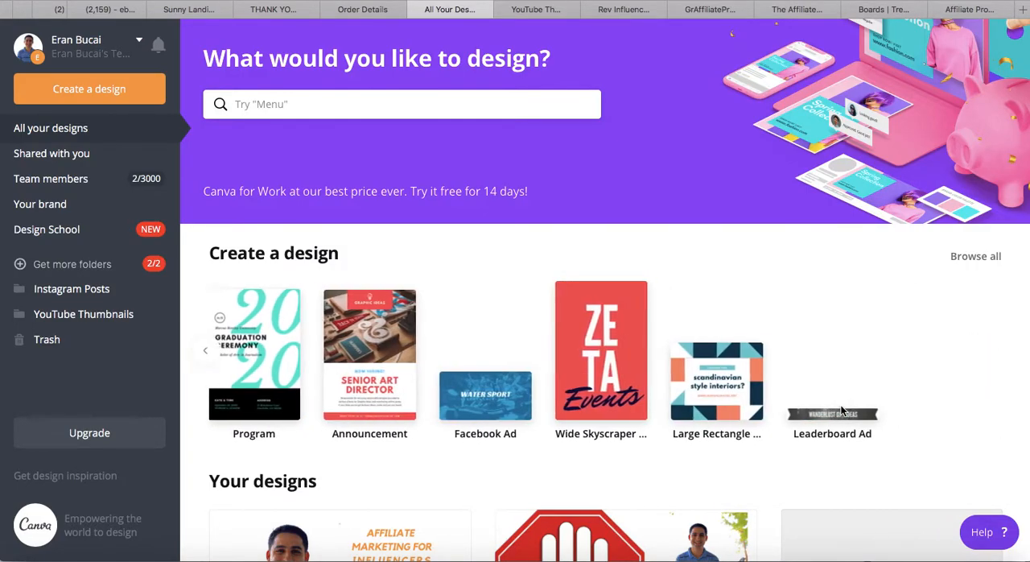
pyautogui.hscroll(10, 823, 406)
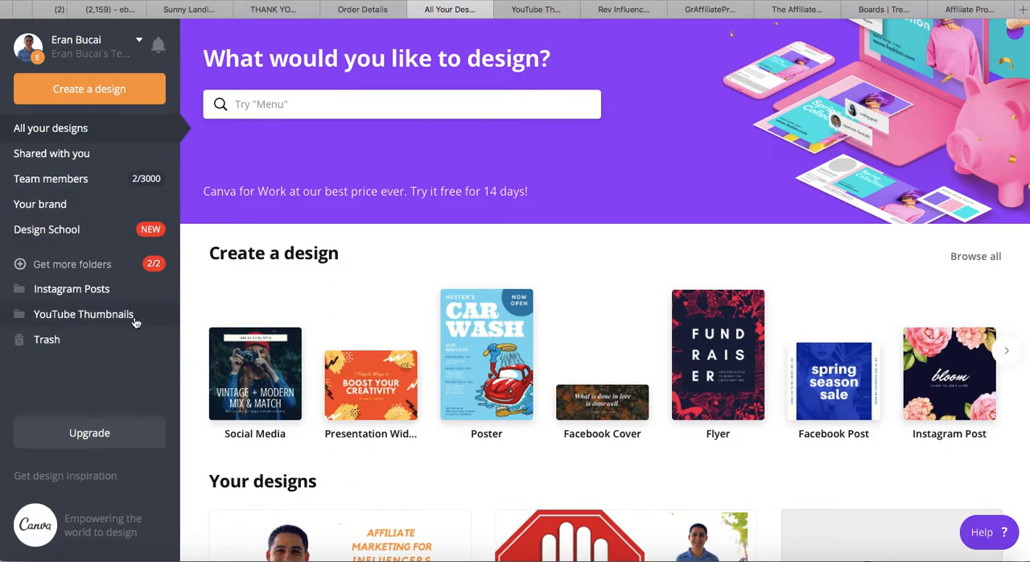
# Go back to the open YouTube Thumbnail template design and check the video's current thumbnail in YouTube Studio for comparison
pyautogui.scroll(-3, 276, 348)
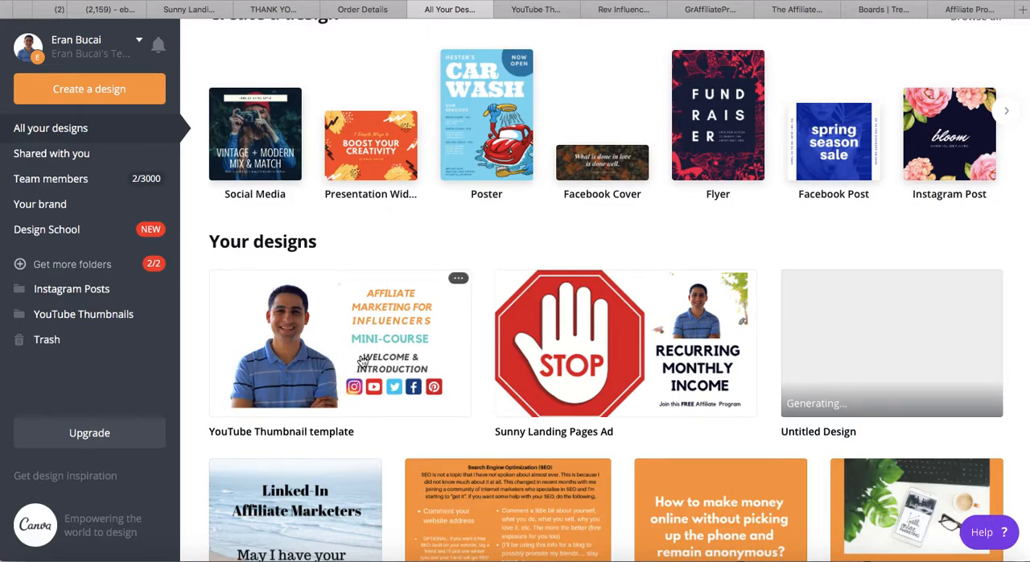
pyautogui.click(529, 11)
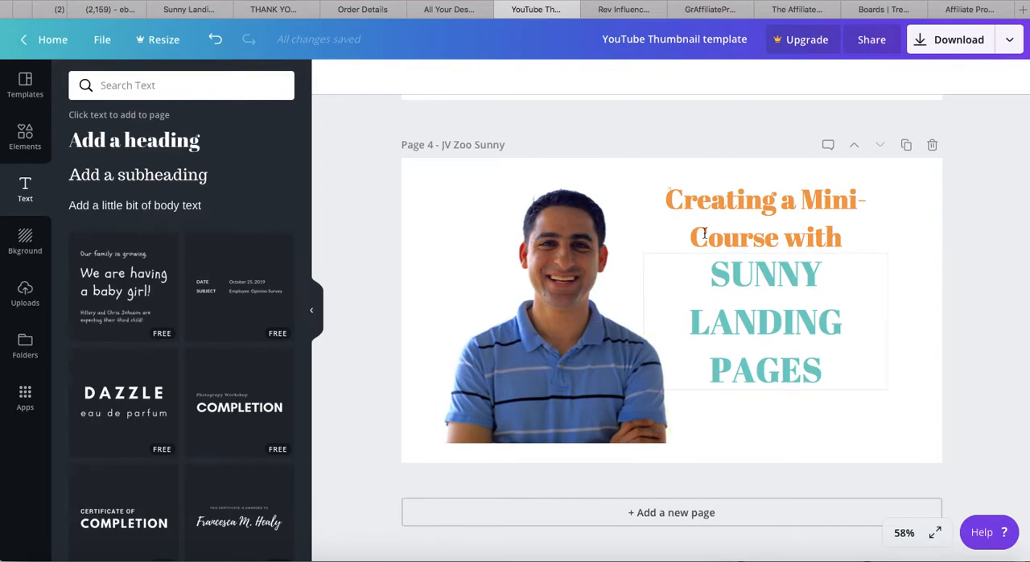
pyautogui.press('super+Tab')
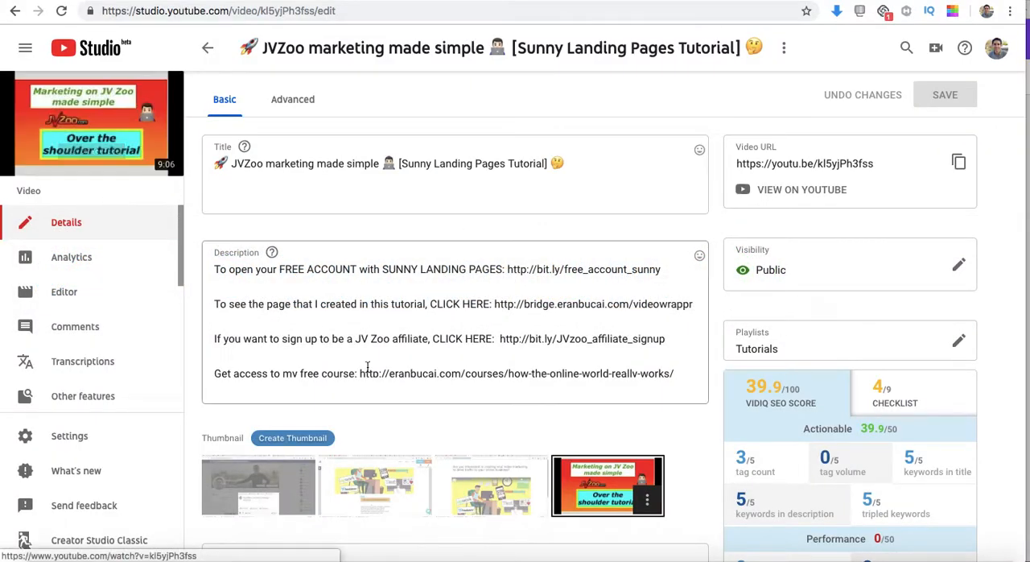
pyautogui.press('super+Tab')
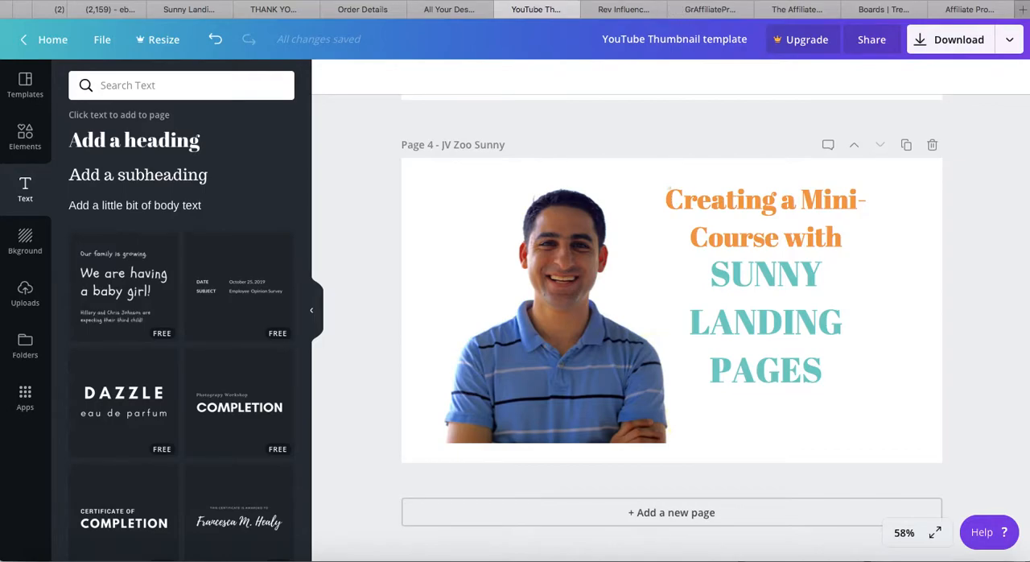
# Search Google for "jvzoo images" in a new browser tab and show the image results
pyautogui.press('super+t')
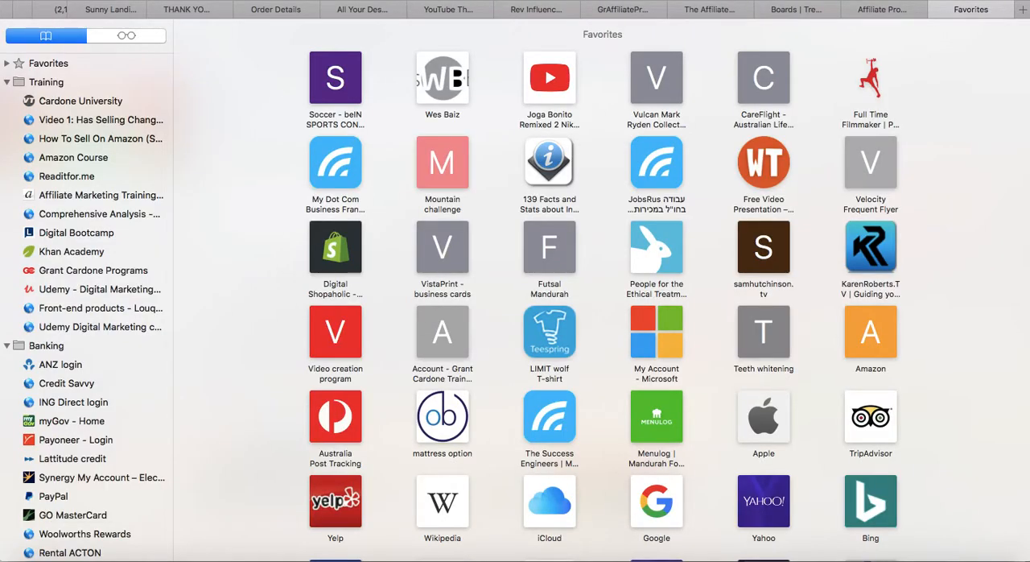
pyautogui.write('jvzoo')
pyautogui.press('Return')
pyautogui.write('jvzoo')
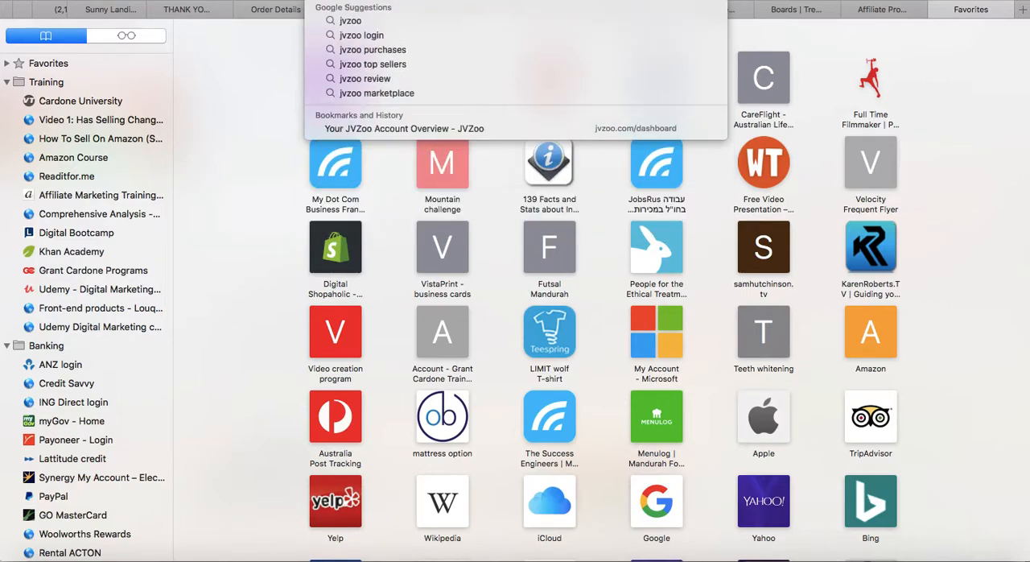
pyautogui.write(' images')
pyautogui.press('Return')
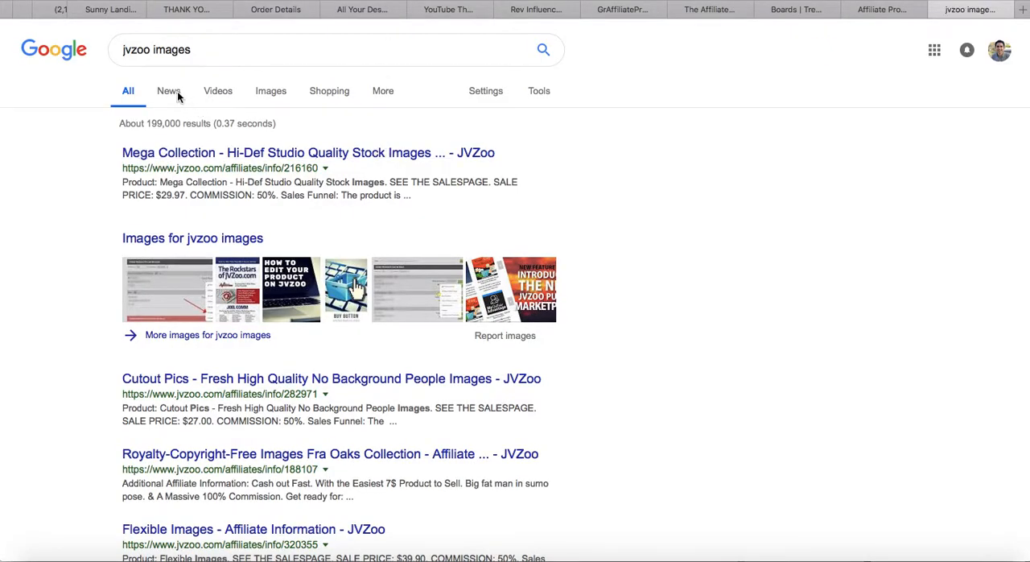
pyautogui.click(271, 91)
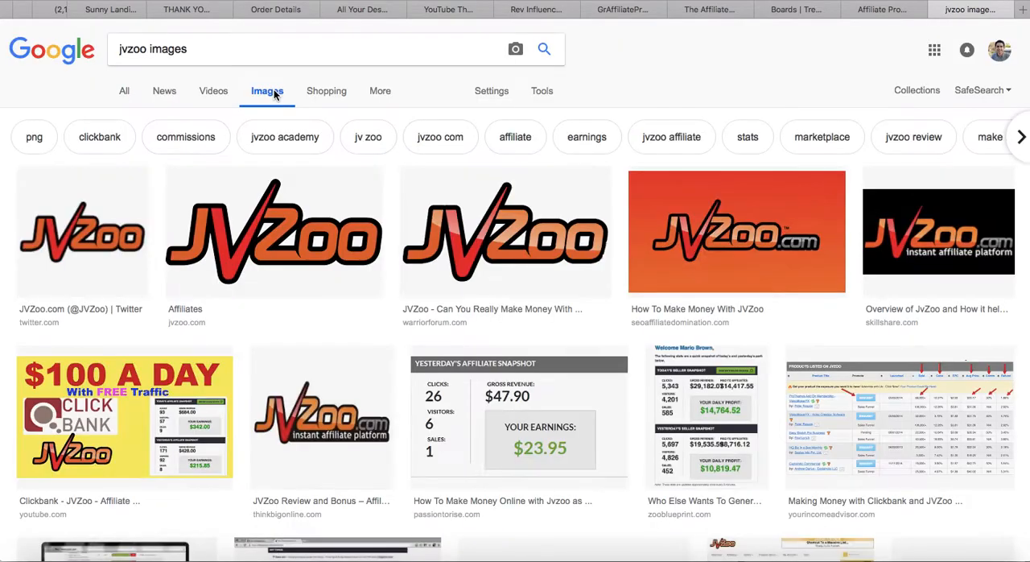
pyautogui.press('super+[')
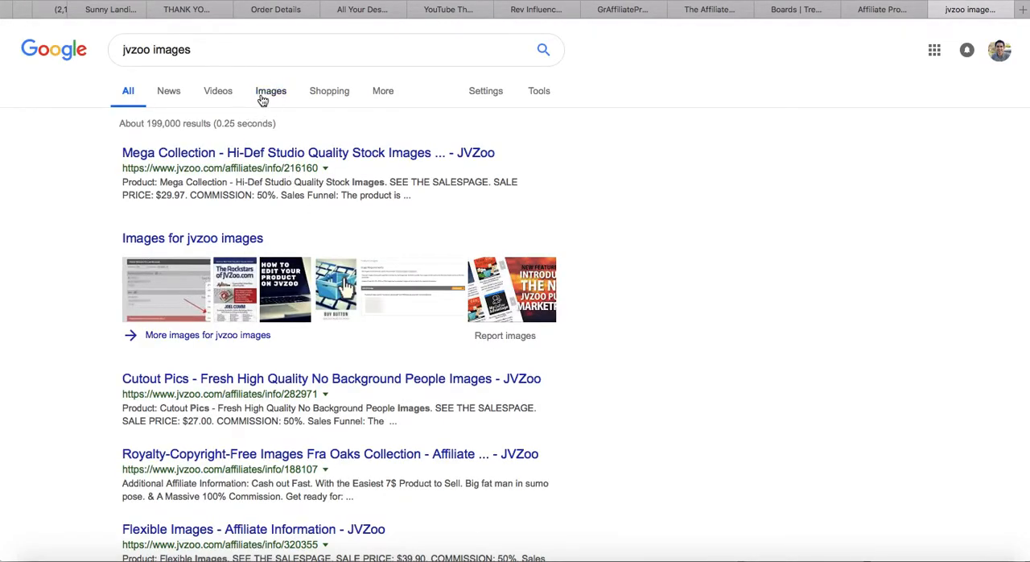
pyautogui.click(261, 95)
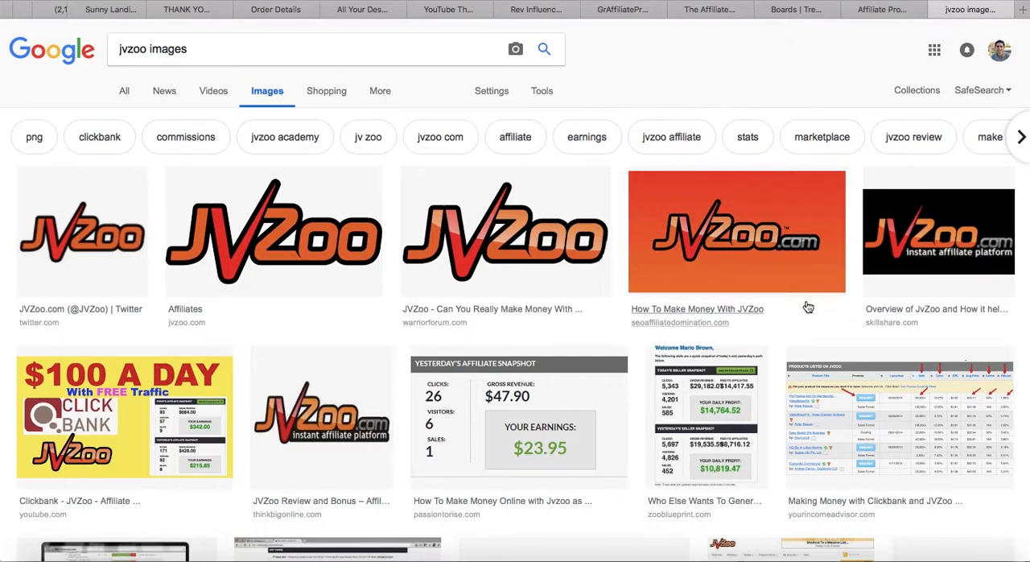
# Capture a screenshot of the JVZoo.com logo on the orange background from the image results
pyautogui.press('super+shift+4')
pyautogui.moveTo(639, 192); pyautogui.dragTo(828, 272)
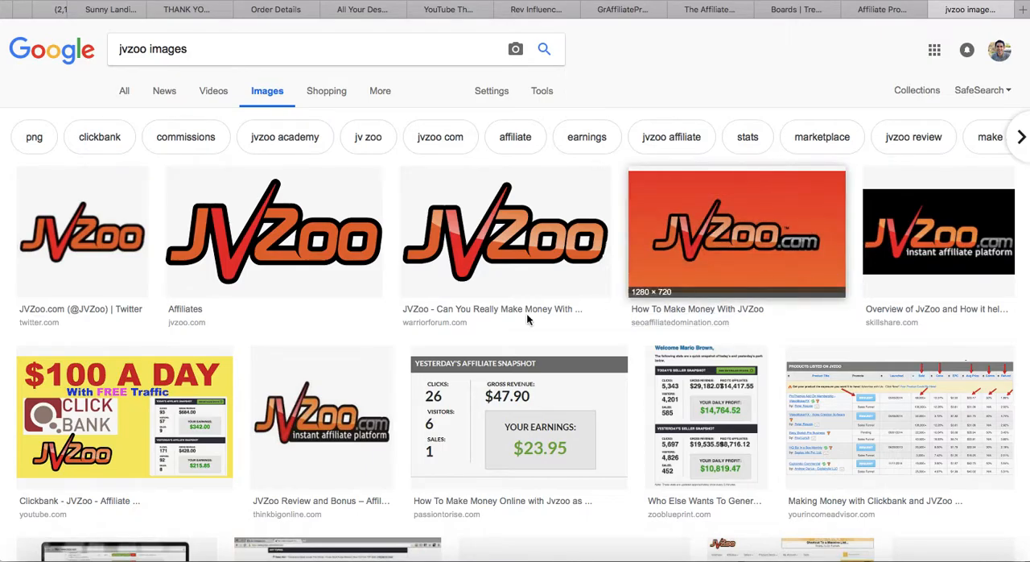
# Look through the "jvzoo images" results for other JVZoo pictures and return to the start of the results
pyautogui.scroll(-5, 507, 317)
pyautogui.scroll(5, 495, 321)
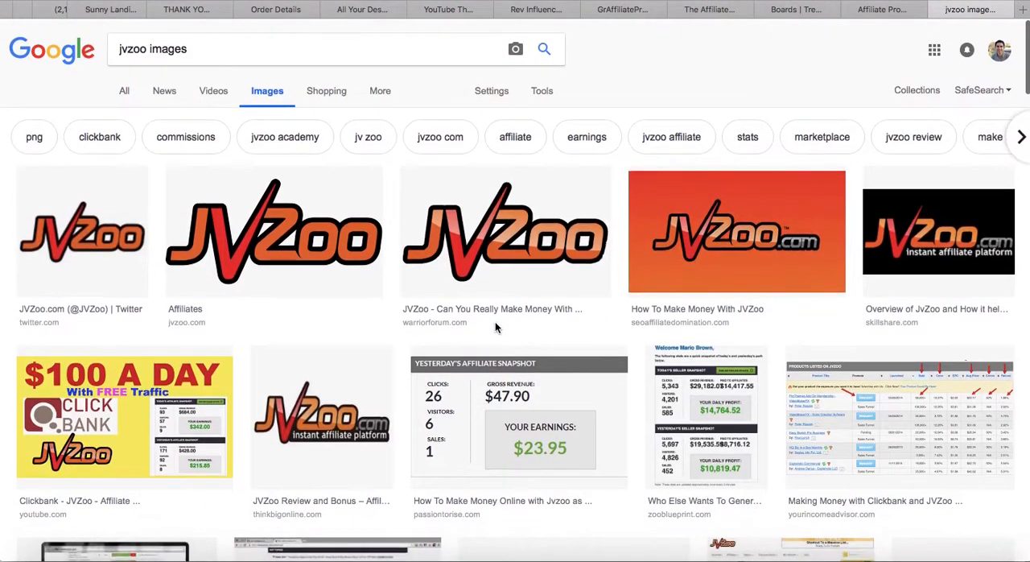
pyautogui.scroll(-8, 496, 329)
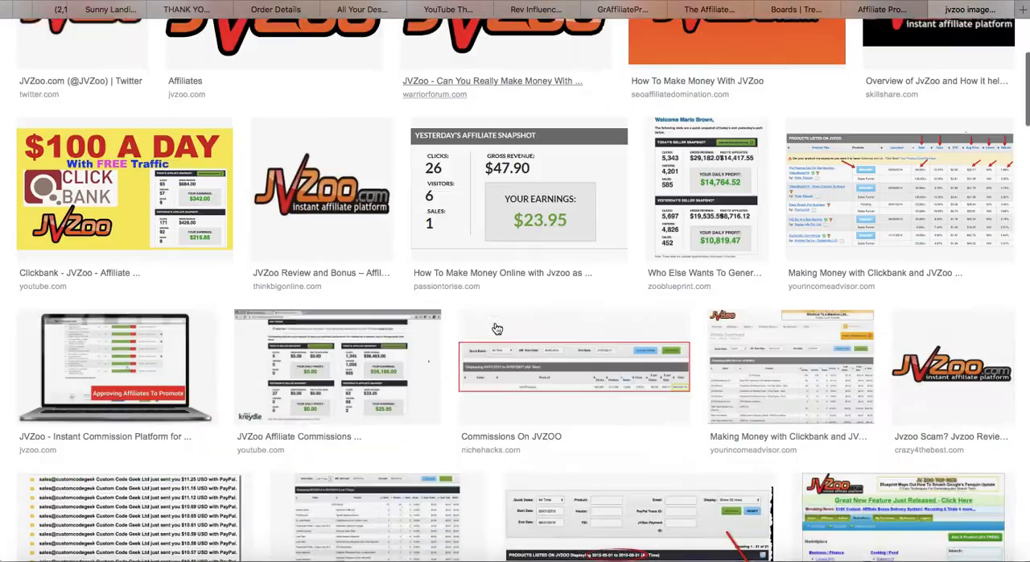
pyautogui.scroll(-3, 497, 329)
pyautogui.scroll(-10, 496, 328)
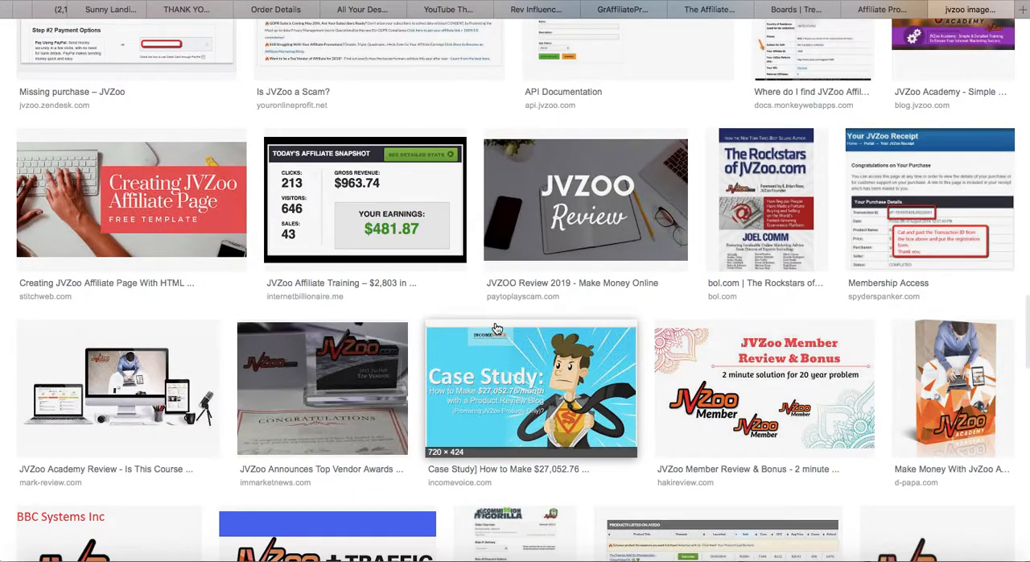
pyautogui.scroll(-8, 496, 328)
pyautogui.scroll(-5, 496, 329)
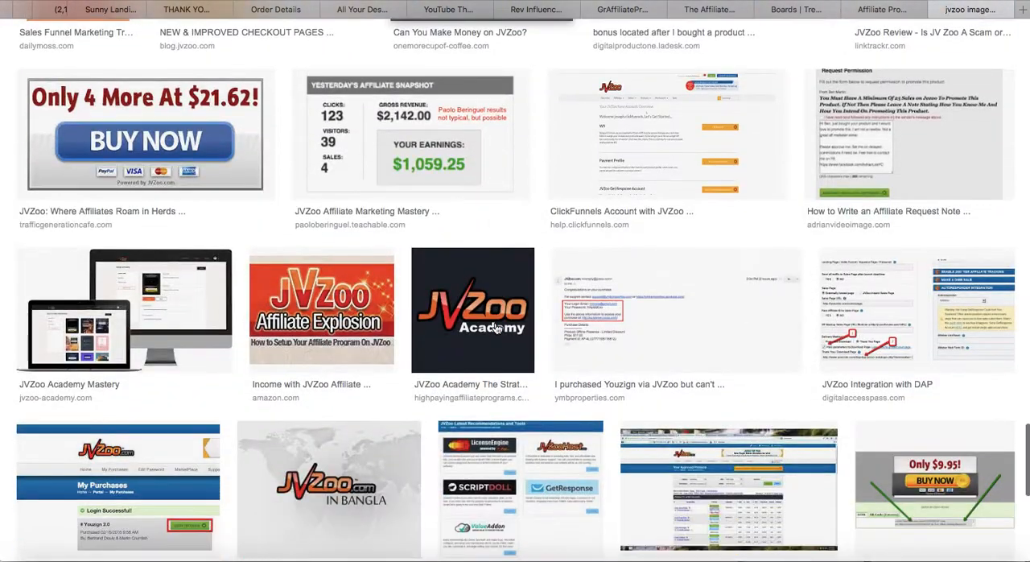
pyautogui.scroll(-8, 497, 328)
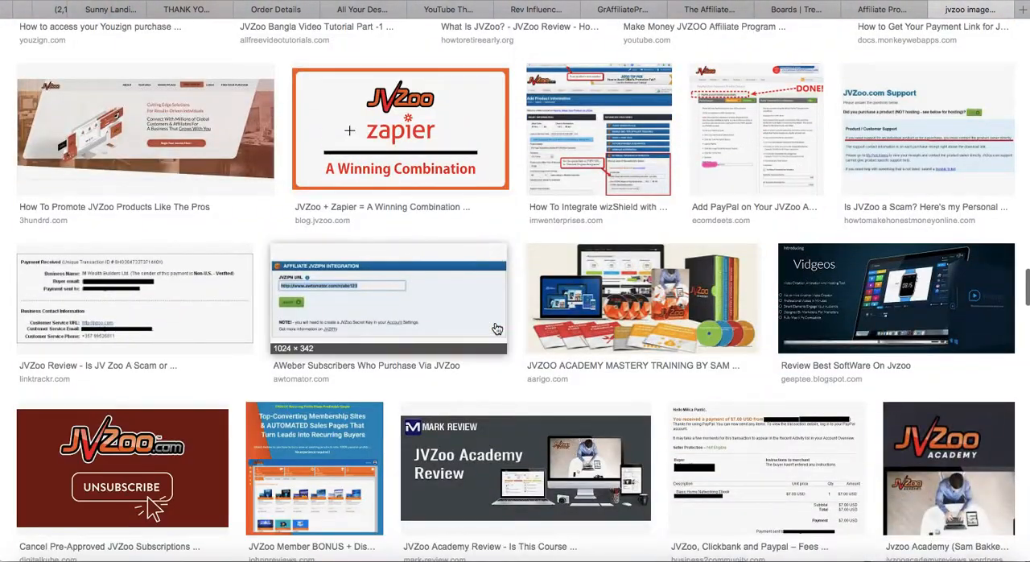
pyautogui.scroll(-8, 496, 328)
pyautogui.scroll(-10, 497, 328)
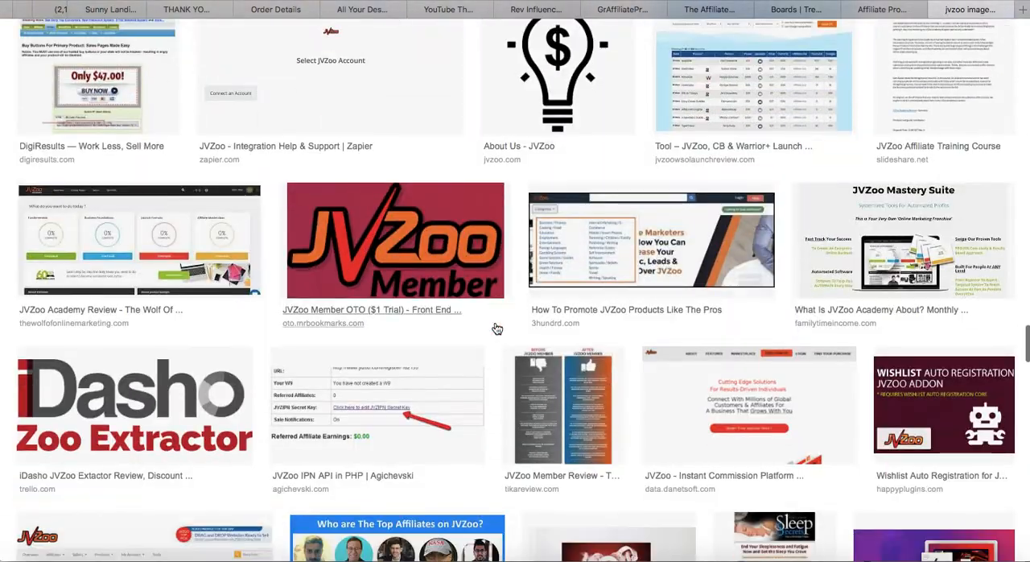
pyautogui.scroll(20, 496, 328)
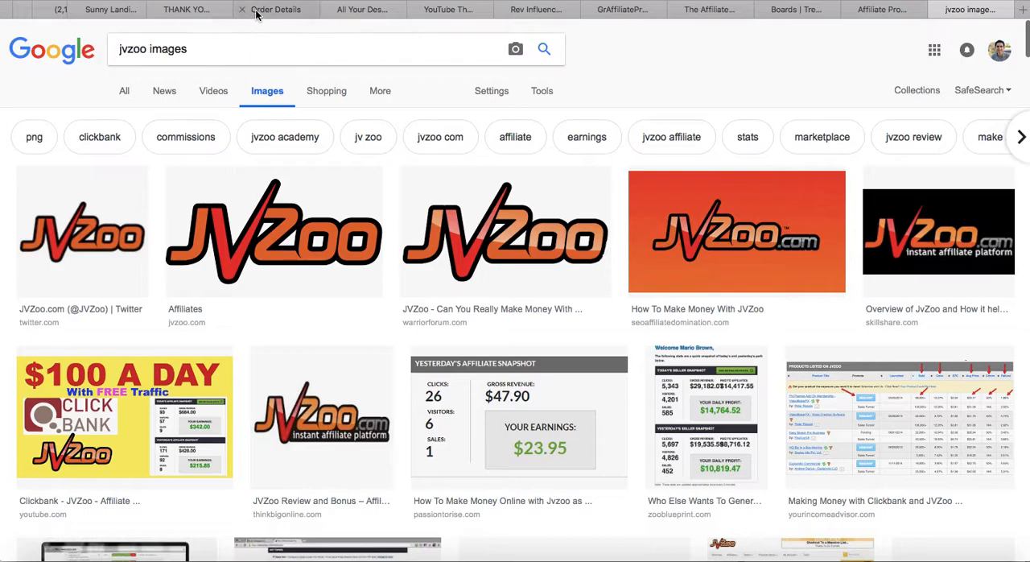
# Go back to the YouTube Thumbnail template design and upload the JVZoo logo screenshot PNG from the Desktop folder
pyautogui.click(447, 10)
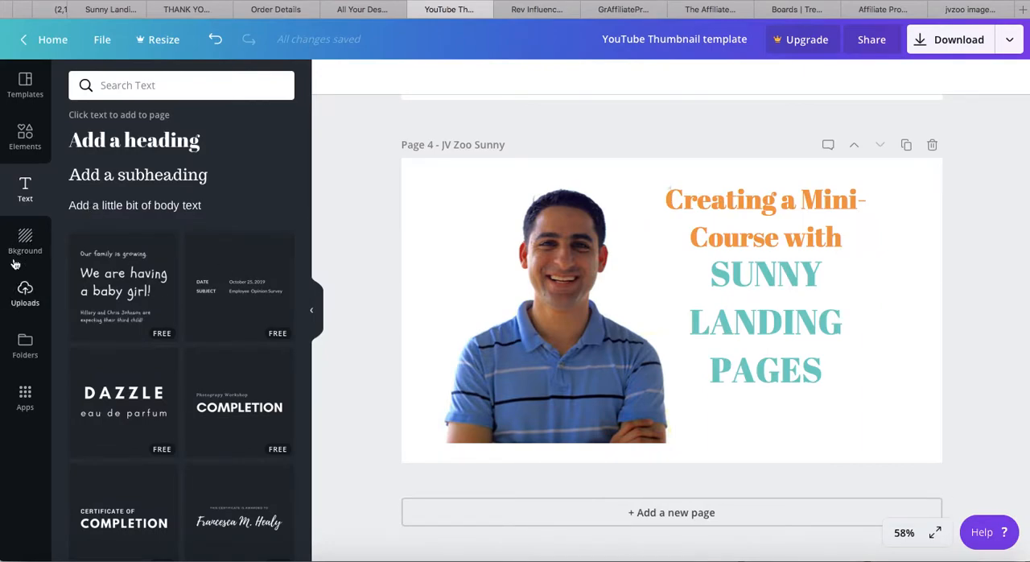
pyautogui.click(25, 294)
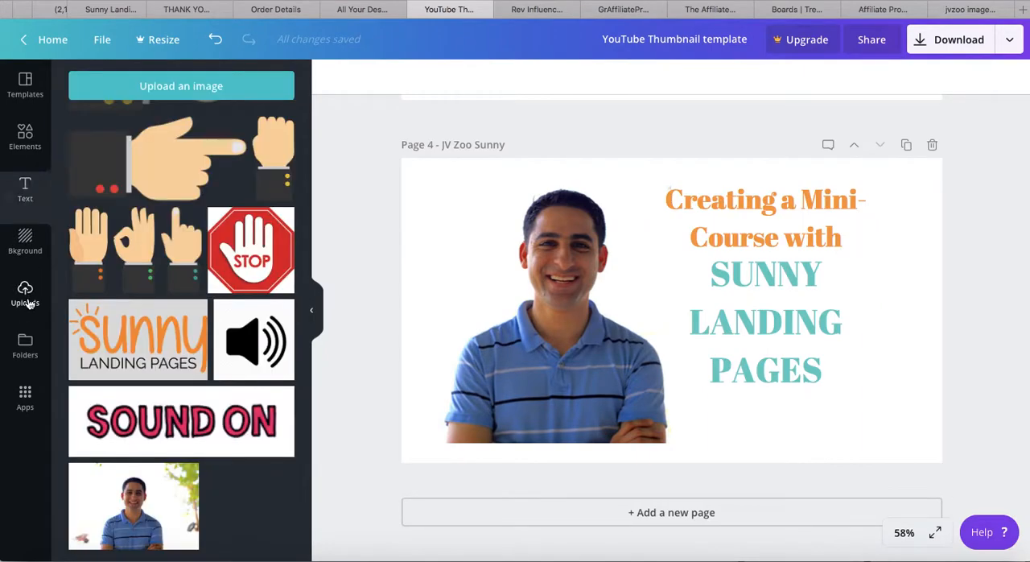
pyautogui.click(200, 97)
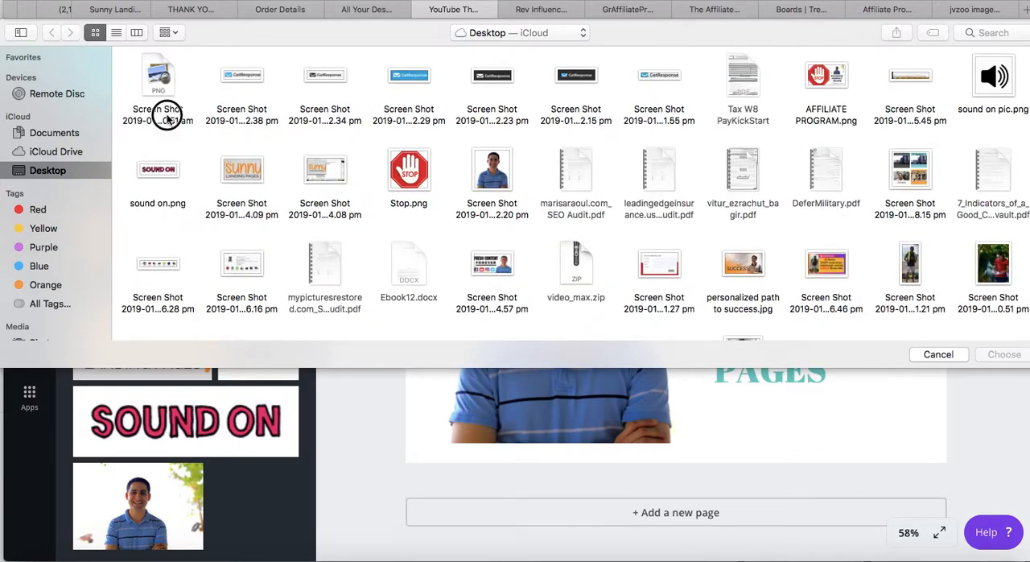
pyautogui.click(161, 113)
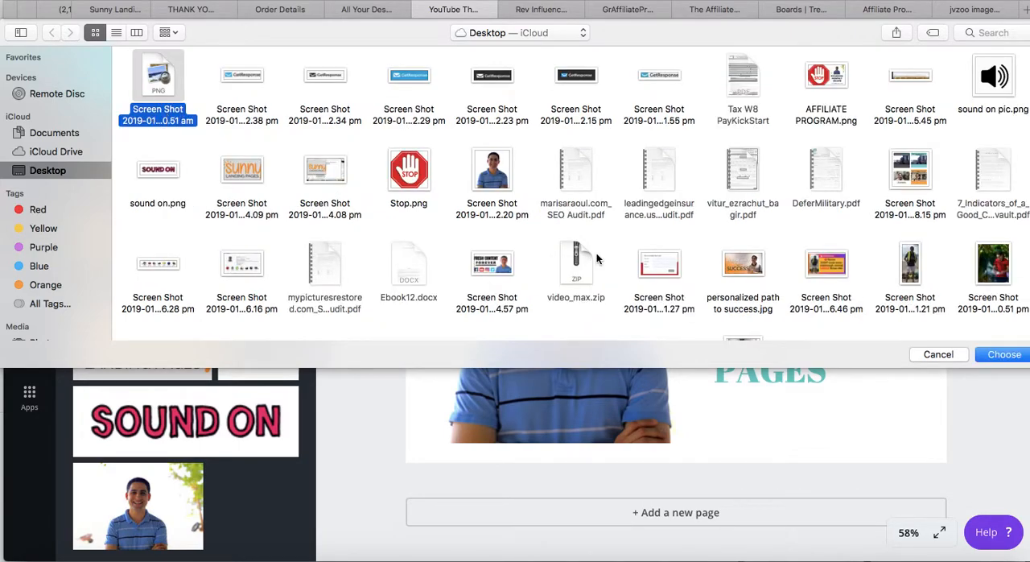
pyautogui.click(1004, 354)
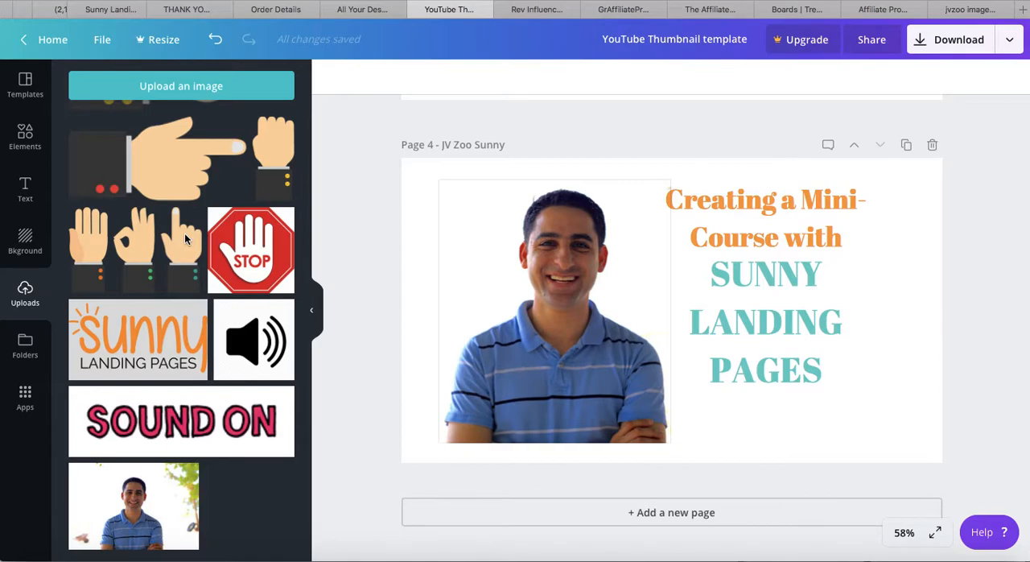
# Find the uploaded JVZoo.com logo among the uploads, add it to page 4 and shrink it to a small banner
pyautogui.scroll(3, 184, 238)
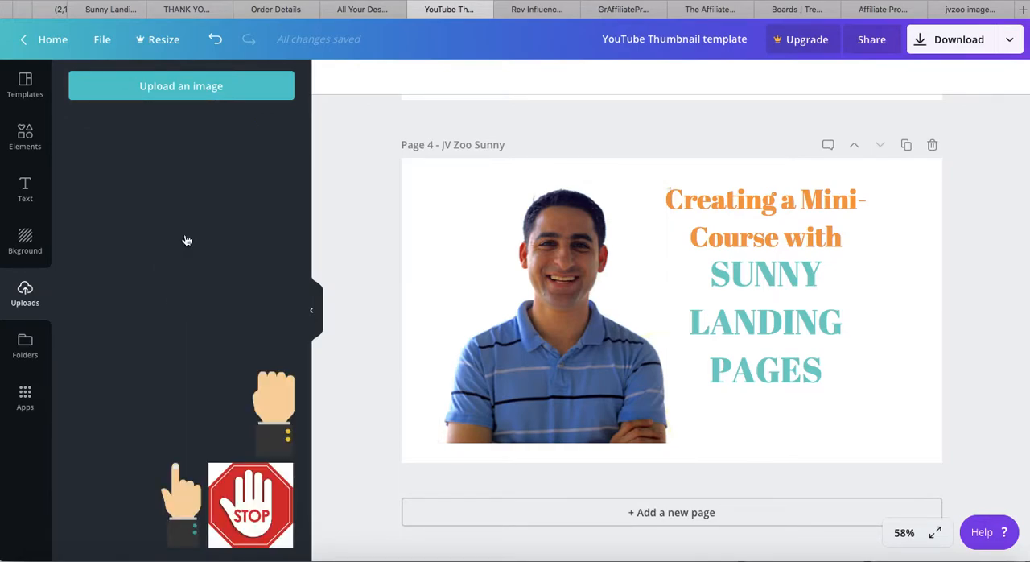
pyautogui.scroll(1, 186, 240)
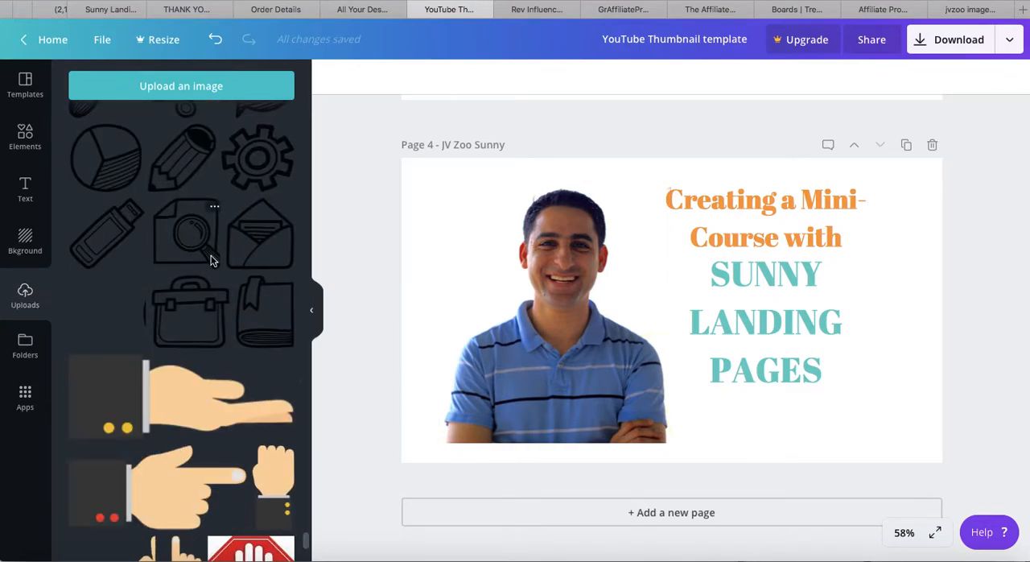
pyautogui.scroll(1, 189, 247)
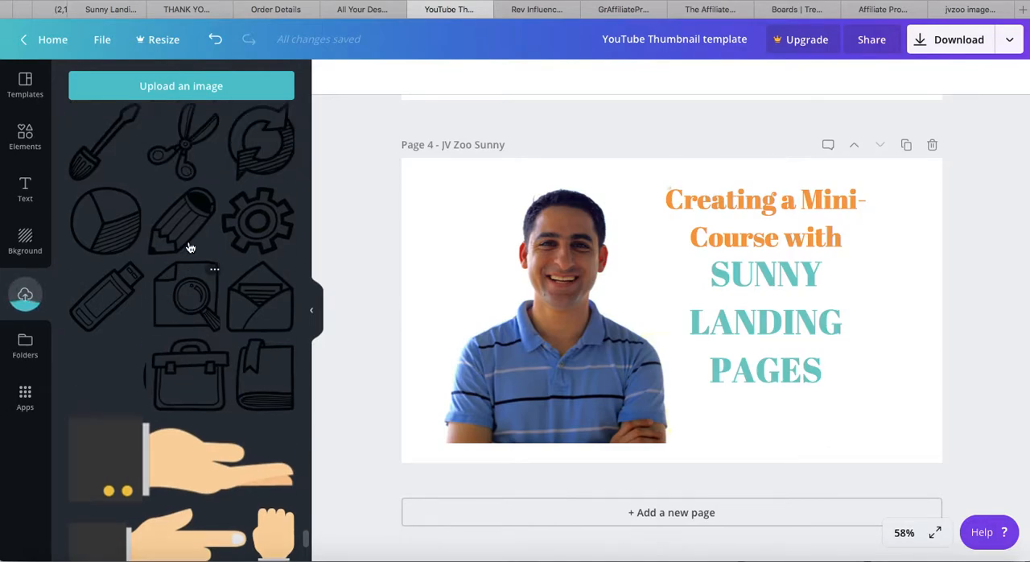
pyautogui.scroll(7, 190, 247)
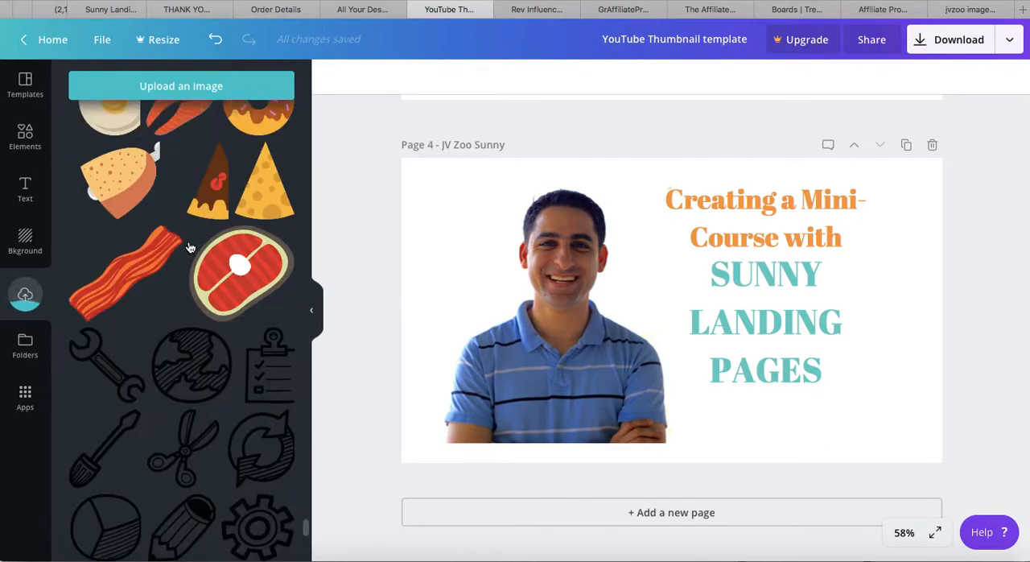
pyautogui.scroll(8, 189, 247)
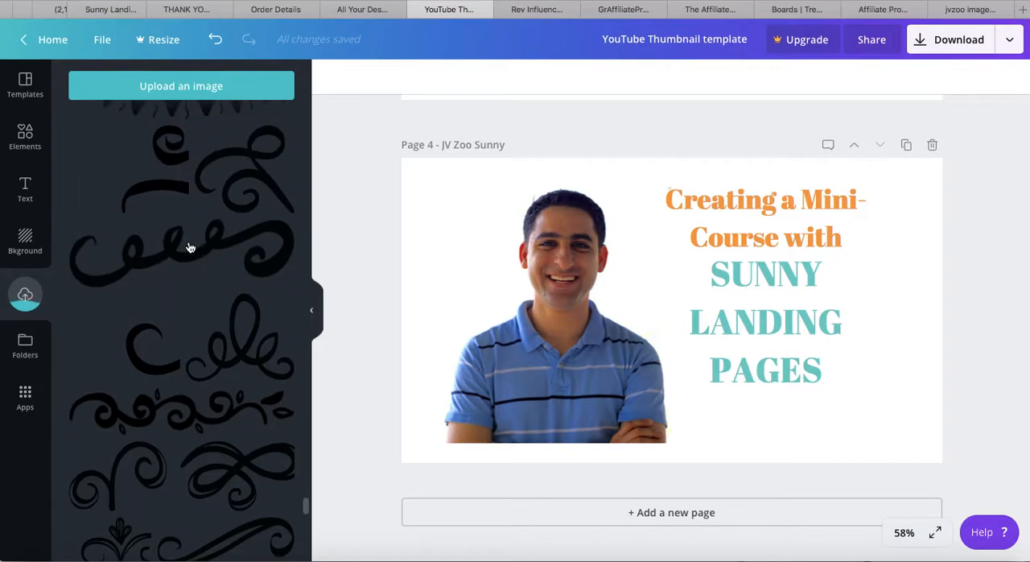
pyautogui.scroll(8, 189, 246)
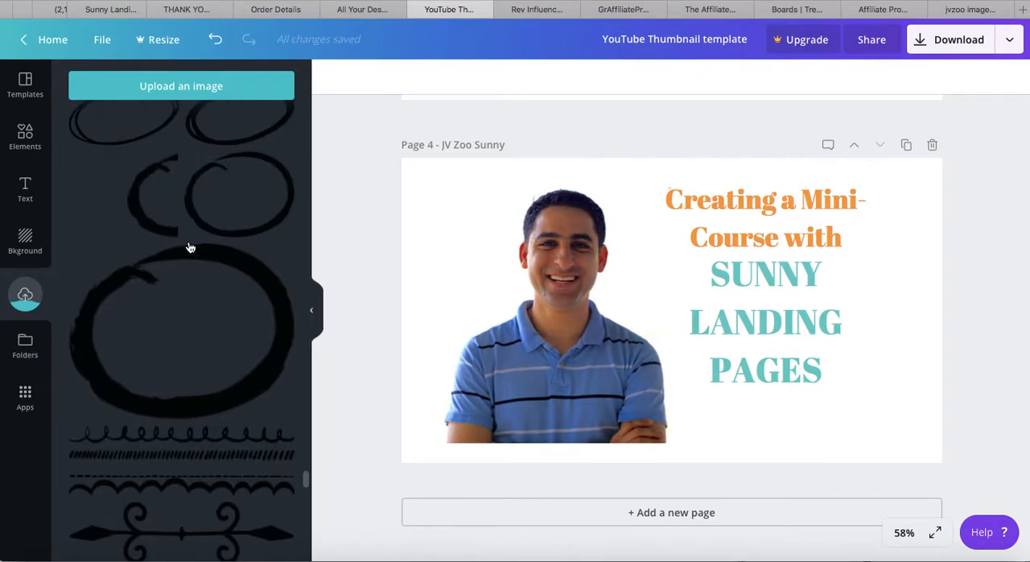
pyautogui.scroll(4, 189, 247)
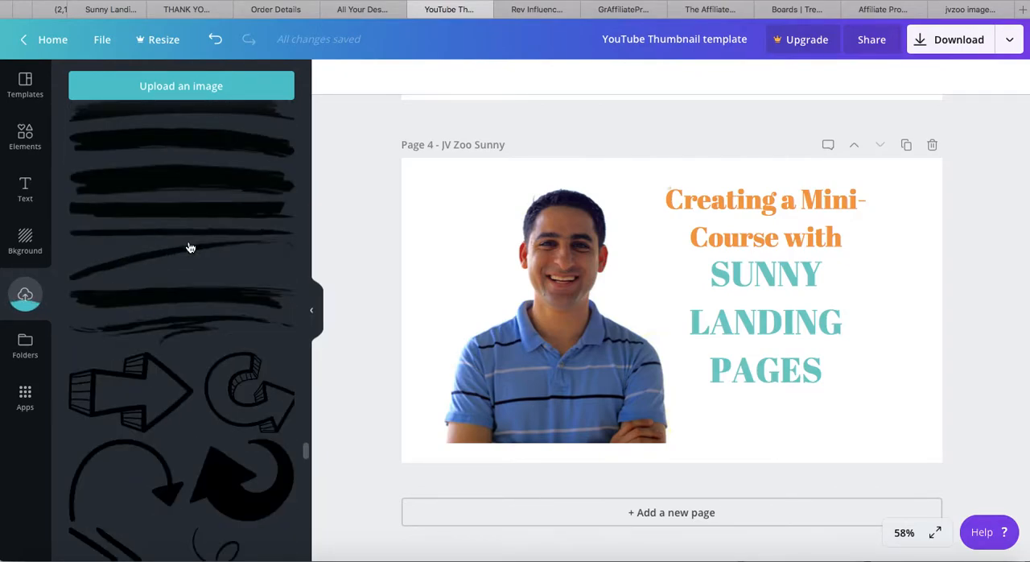
pyautogui.scroll(4, 189, 247)
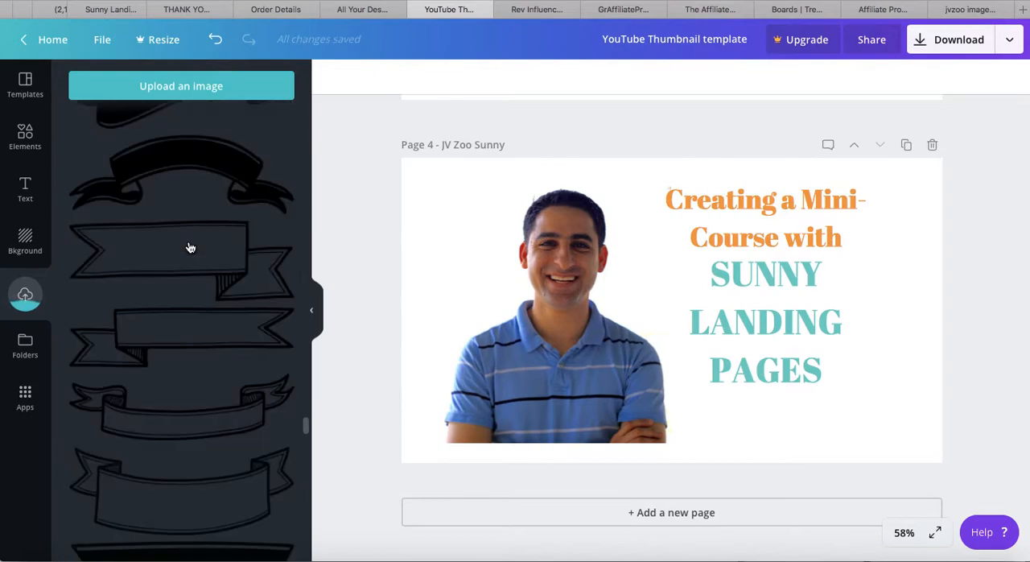
pyautogui.scroll(3, 189, 247)
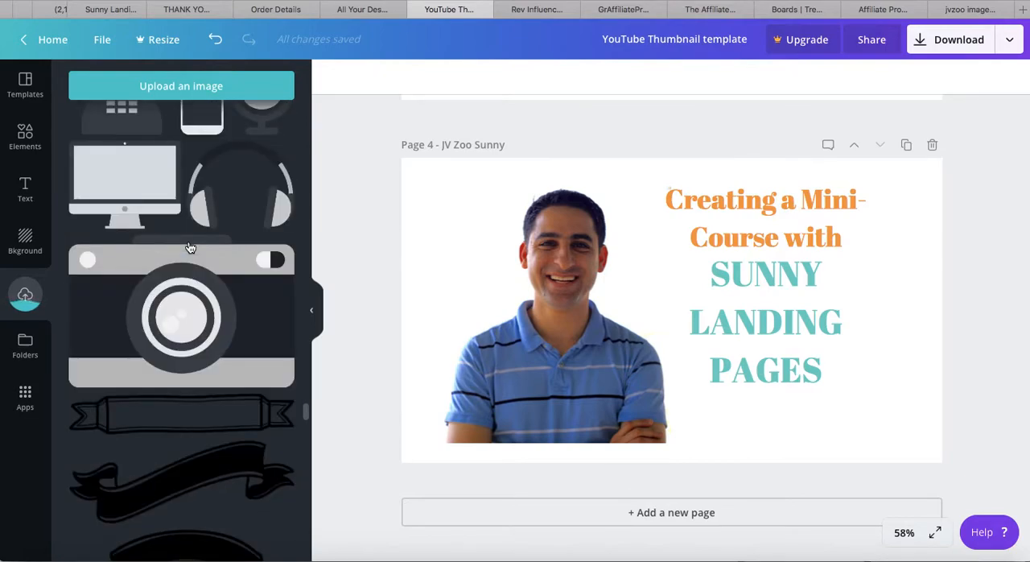
pyautogui.scroll(4, 189, 247)
pyautogui.scroll(4, 189, 247)
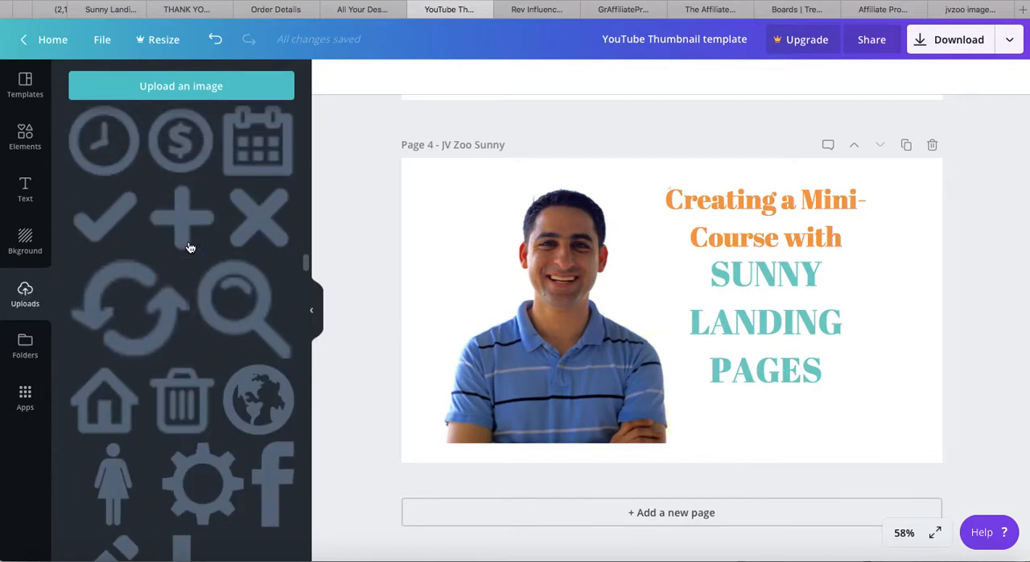
pyautogui.scroll(3, 190, 247)
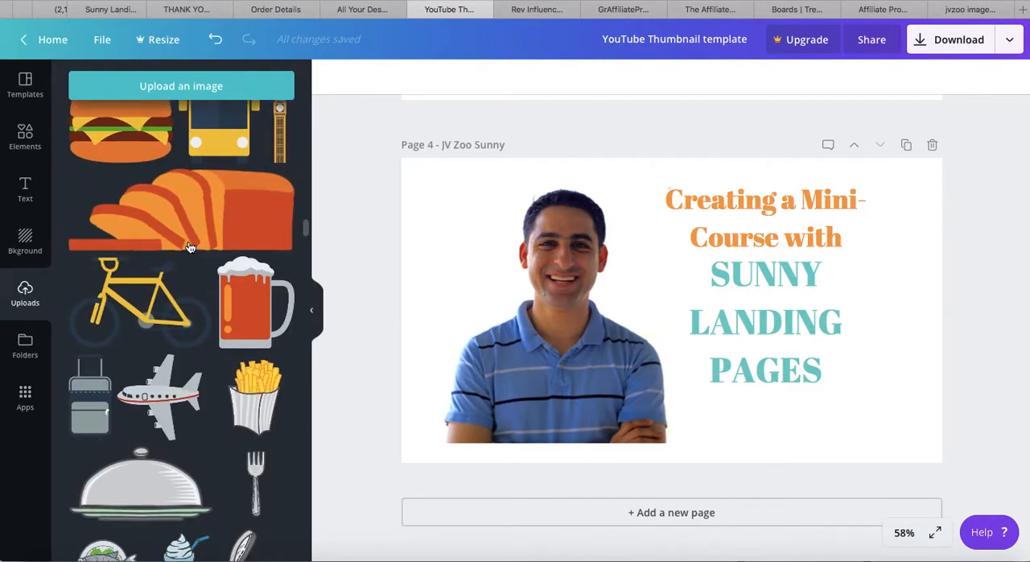
pyautogui.scroll(10, 190, 247)
pyautogui.scroll(10, 190, 247)
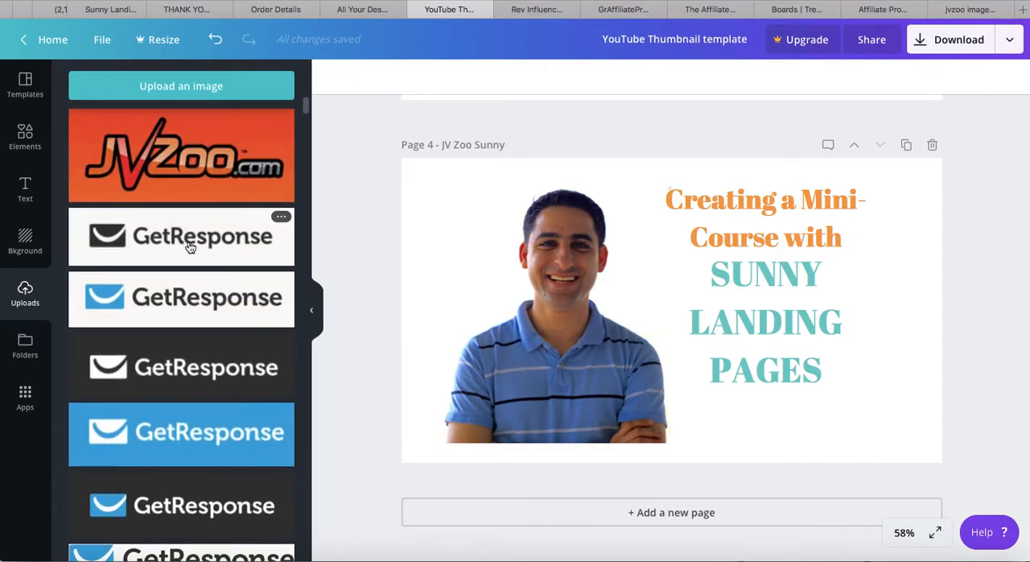
pyautogui.scroll(-2, 188, 391)
pyautogui.scroll(2, 187, 241)
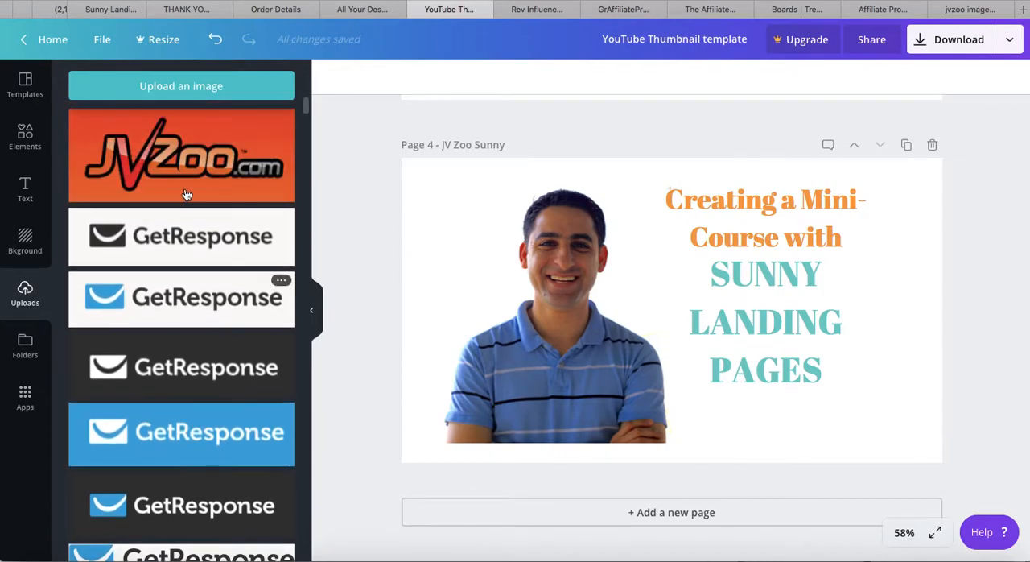
pyautogui.click(188, 182)
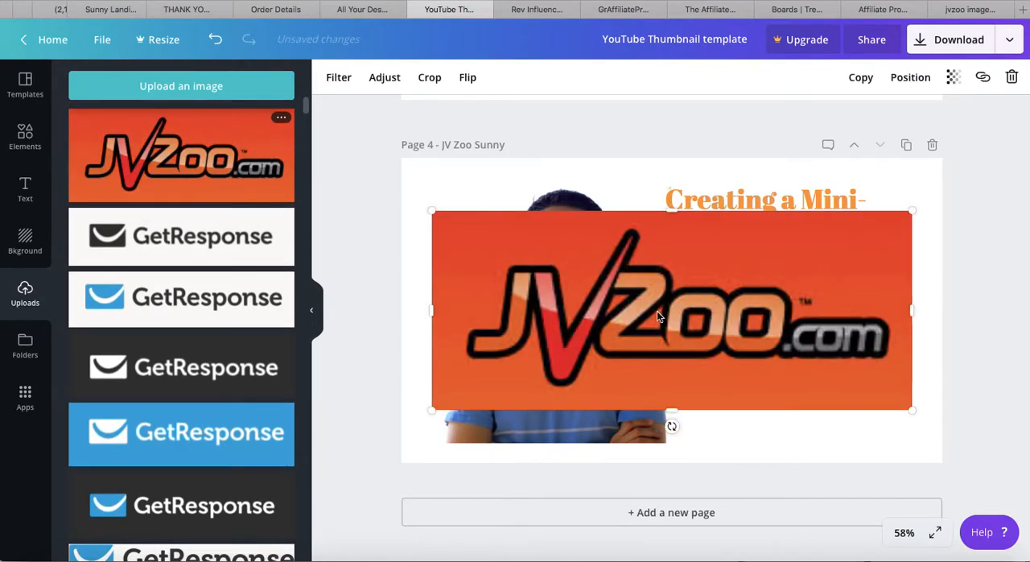
pyautogui.moveTo(912, 410); pyautogui.dragTo(667, 287)
# Check the video details in YouTube Studio, then move both text blocks down page 4 and place the JVZoo logo above the orange heading
pyautogui.press('super+Tab')
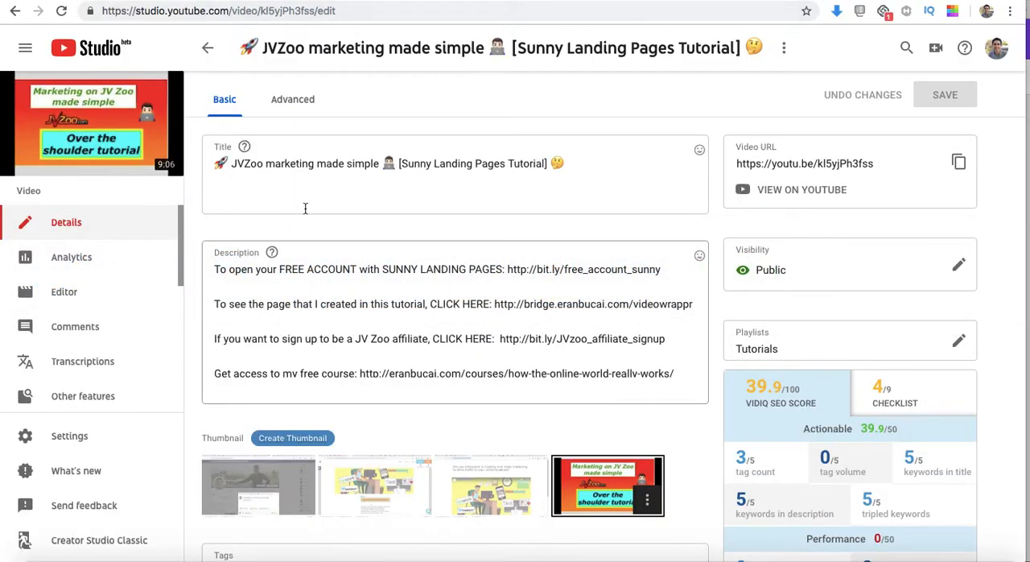
pyautogui.press('super+Tab')
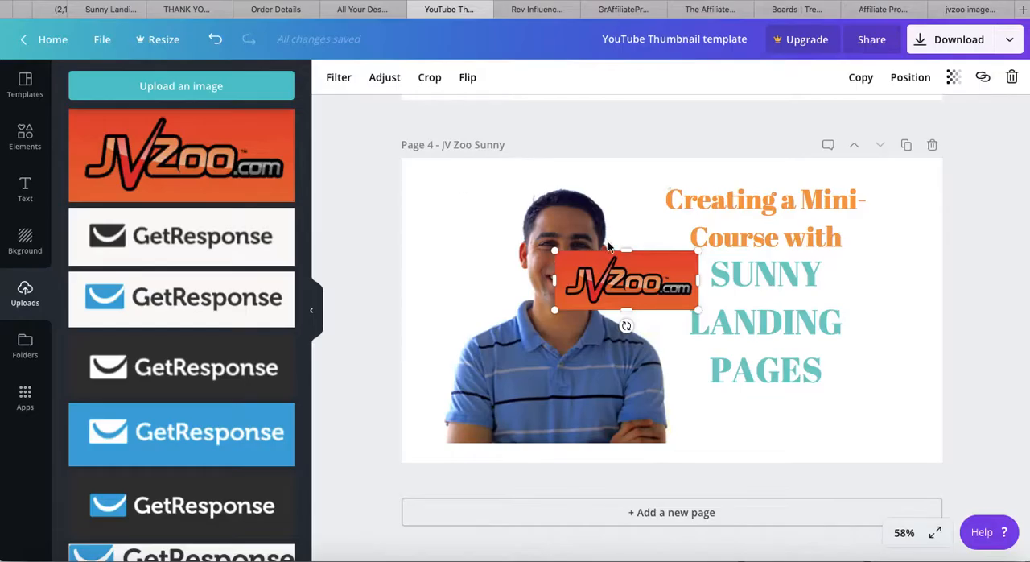
pyautogui.click(761, 208)
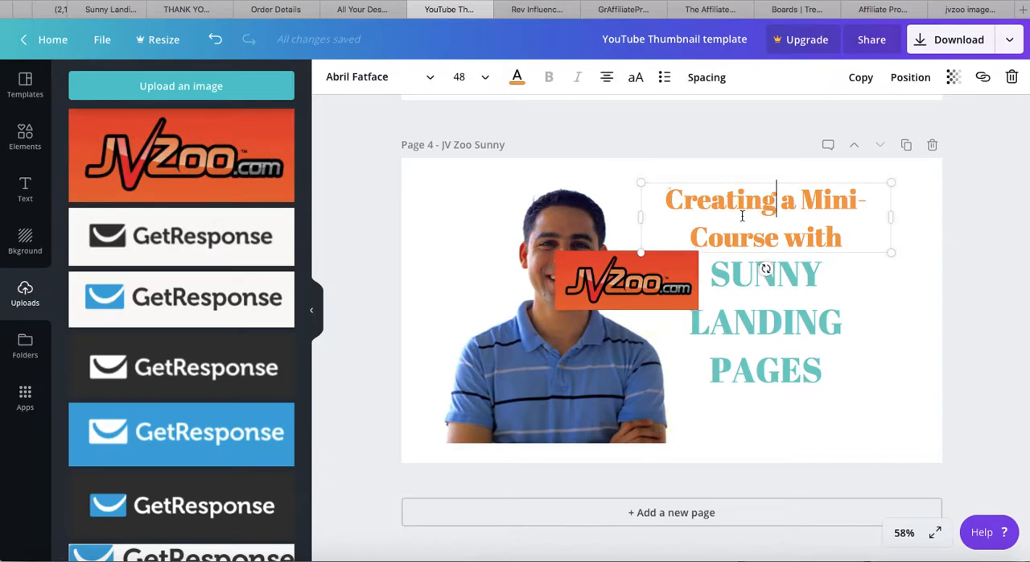
pyautogui.click(767, 293)
pyautogui.moveTo(768, 294); pyautogui.dragTo(773, 329)
pyautogui.click(807, 371)
pyautogui.click(857, 408)
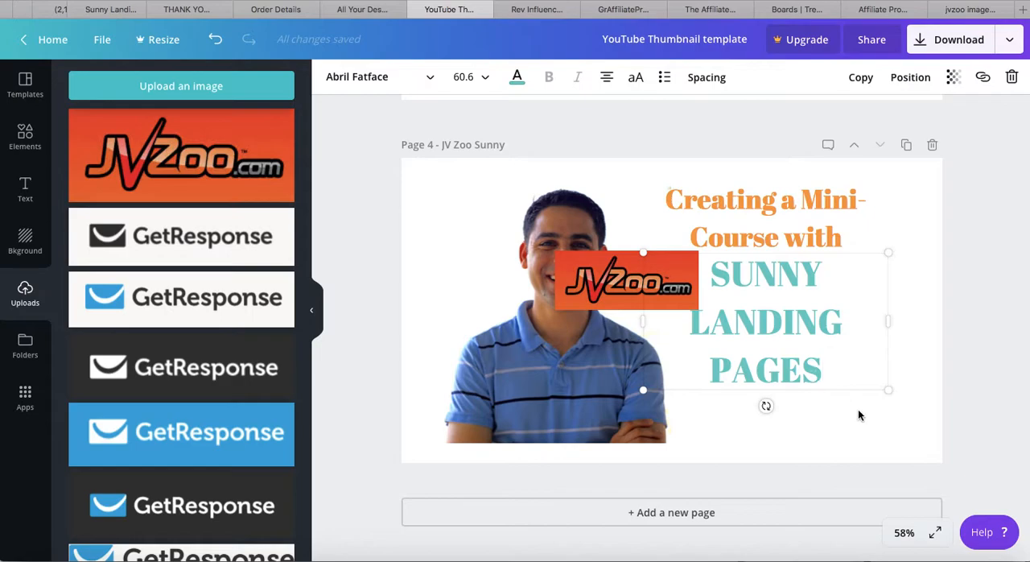
pyautogui.moveTo(847, 370); pyautogui.dragTo(862, 415)
pyautogui.click(781, 249)
pyautogui.moveTo(781, 248); pyautogui.dragTo(708, 278)
pyautogui.moveTo(625, 253); pyautogui.dragTo(750, 223)
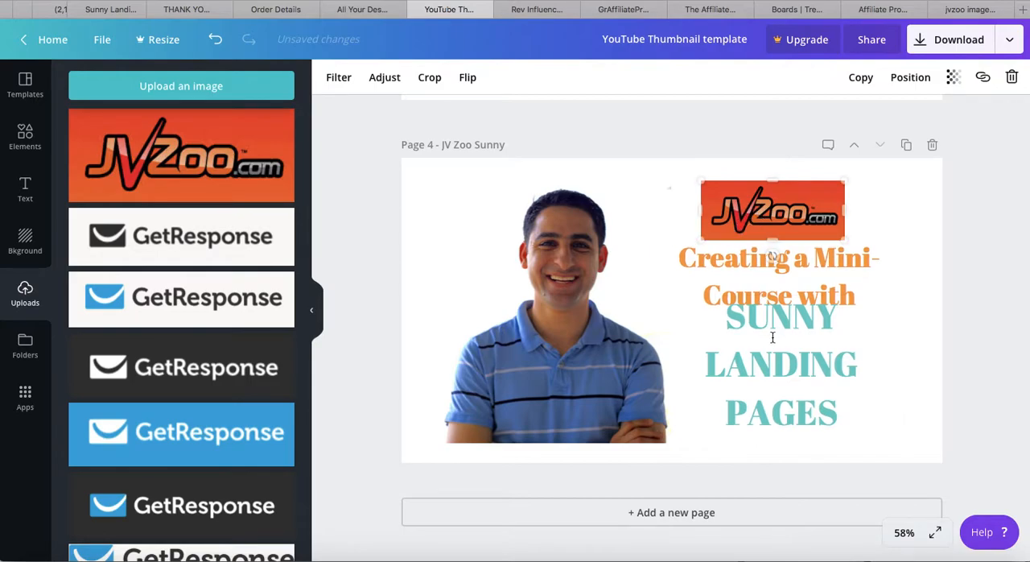
pyautogui.moveTo(772, 338); pyautogui.dragTo(779, 361)
# Replace the orange heading under the logo with "MARKETING MADE SIMPLE", breaking the line before "MADE"
pyautogui.click(765, 290)
pyautogui.doubleClick(753, 256)
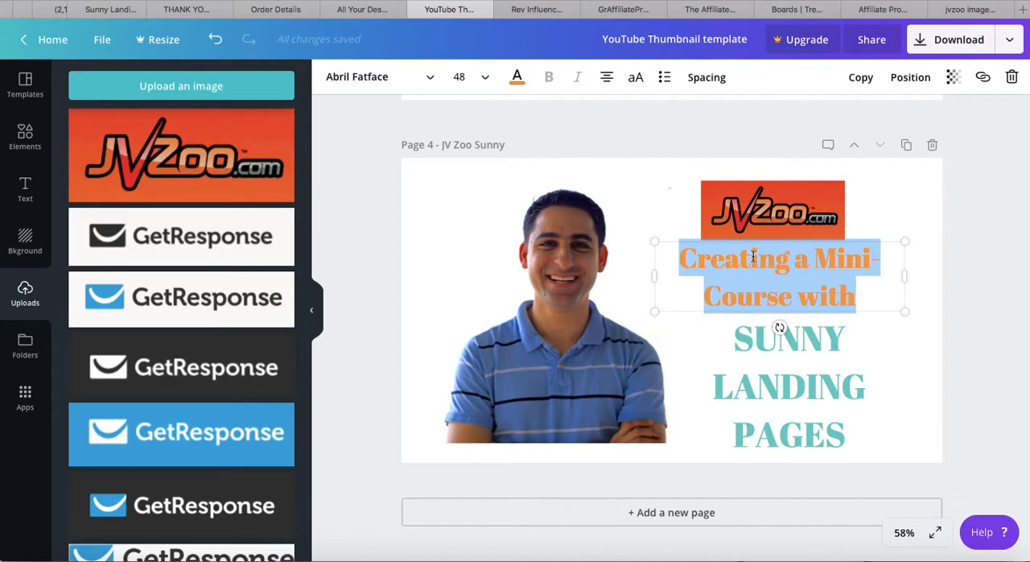
pyautogui.write('MARETING')
pyautogui.press('BackSpace')
pyautogui.press('BackSpace')
pyautogui.press('BackSpace')
pyautogui.press('BackSpace')
pyautogui.press('BackSpace')
pyautogui.press('BackSpace')
pyautogui.write('RKETIG')
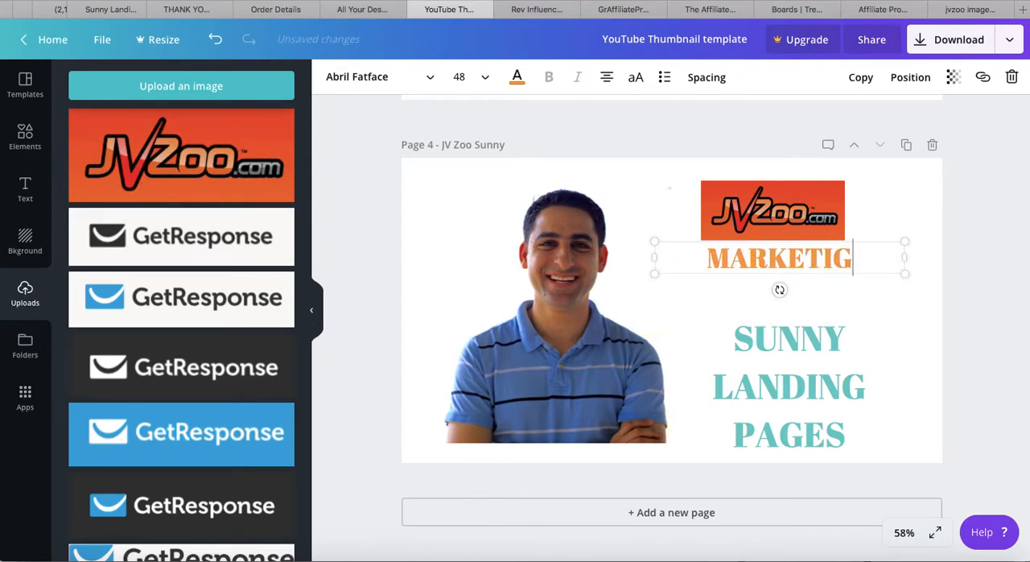
pyautogui.press('BackSpace')
pyautogui.write('NG MADE SIMPLE')
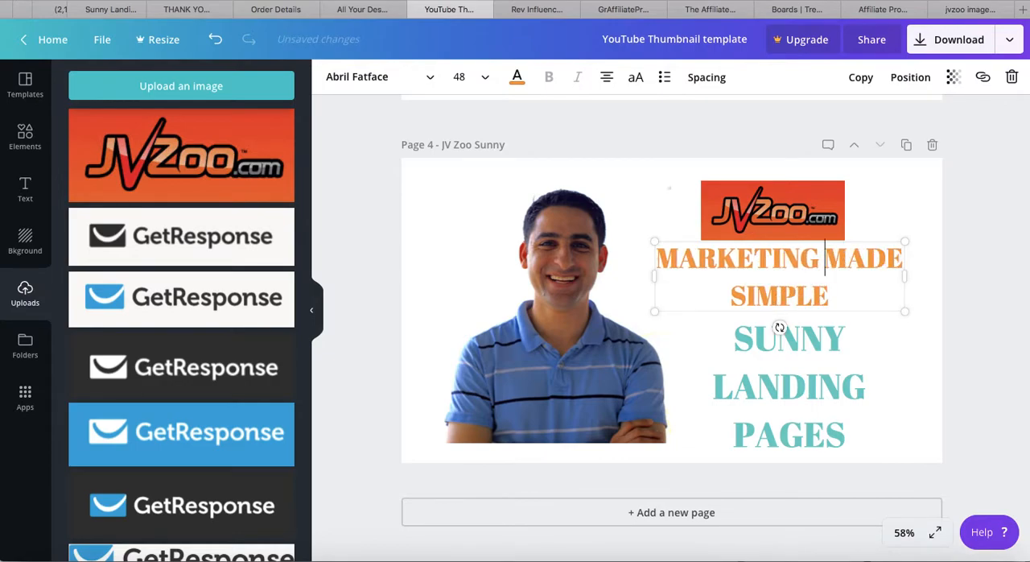
pyautogui.press('Return')
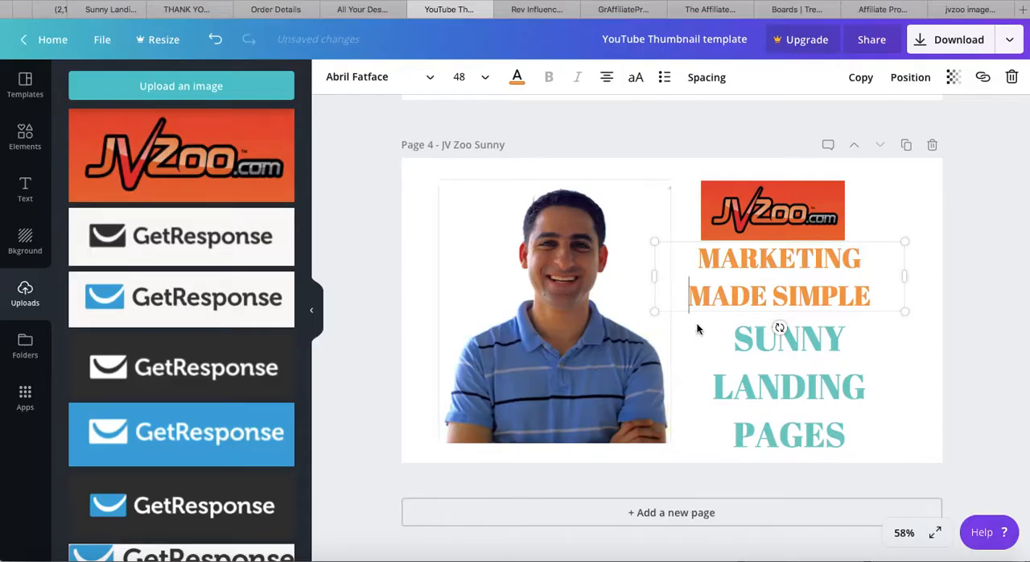
# Append the word "TUTORIAL" to the end of the teal "SUNNY LANDING PAGES" text on page 4
pyautogui.click(751, 345)
pyautogui.click(753, 351)
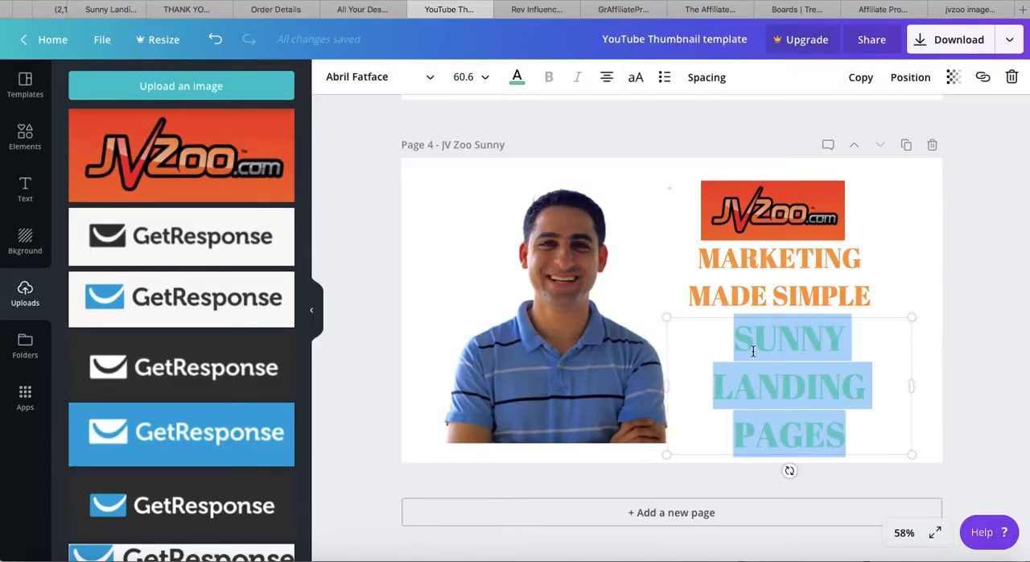
pyautogui.press('Right')
pyautogui.write('TUTORIAL')
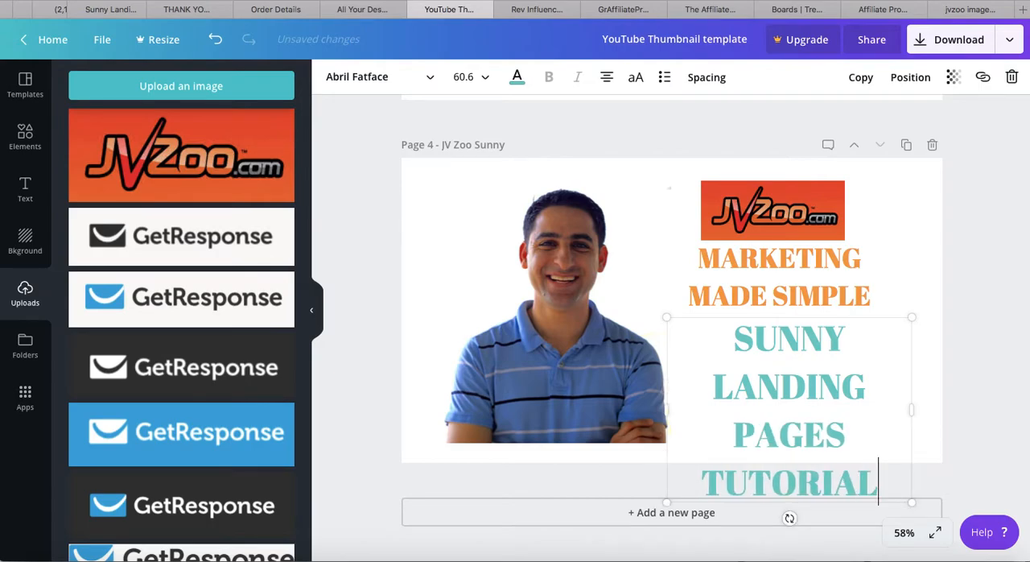
# Replace all of the teal text with "Sunny Landing Pages Tutorial" in title case
pyautogui.hotkey('ctrl', 'a')
pyautogui.write('SUNNY')
pyautogui.press('BackSpace')
pyautogui.press('BackSpace')
pyautogui.press('BackSpace')
pyautogui.press('BackSpace')
pyautogui.write('unny Landing Pages Tutr')
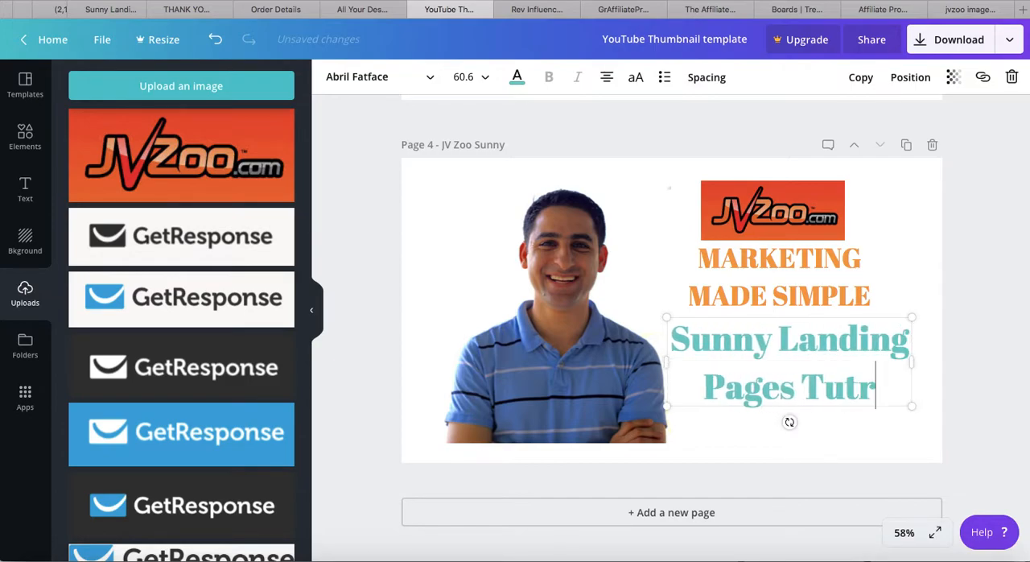
pyautogui.press('BackSpace')
pyautogui.write('orial')
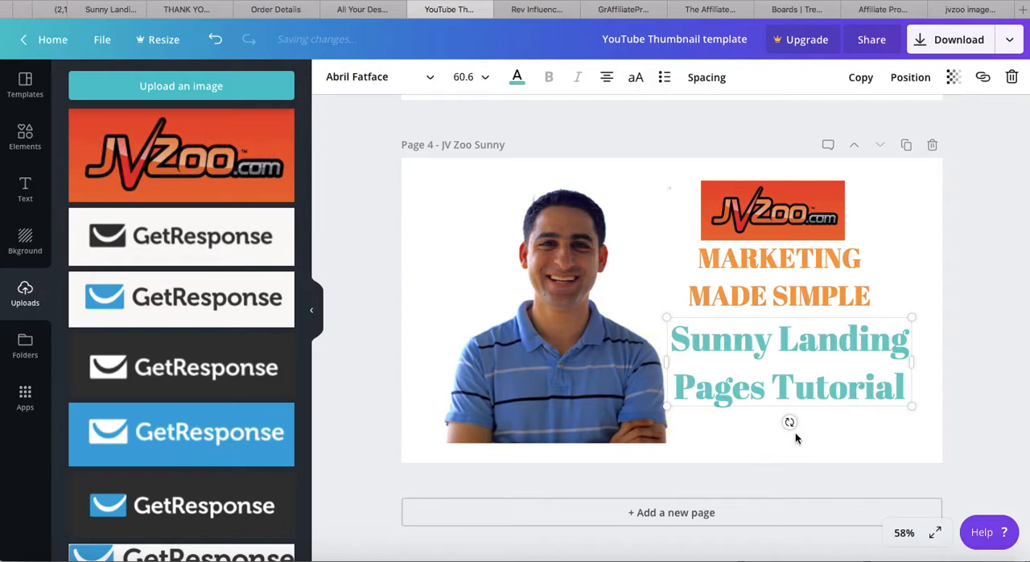
# Set the teal text's font size to 42 and break its line before "Pages"
pyautogui.tripleClick(797, 377)
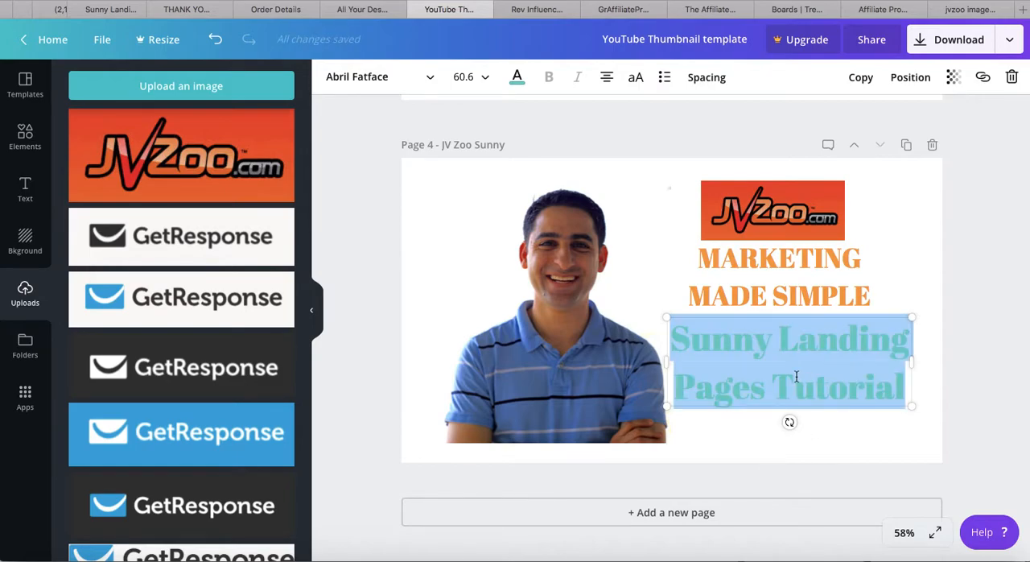
pyautogui.click(481, 80)
pyautogui.scroll(-1, 471, 367)
pyautogui.scroll(-2, 470, 368)
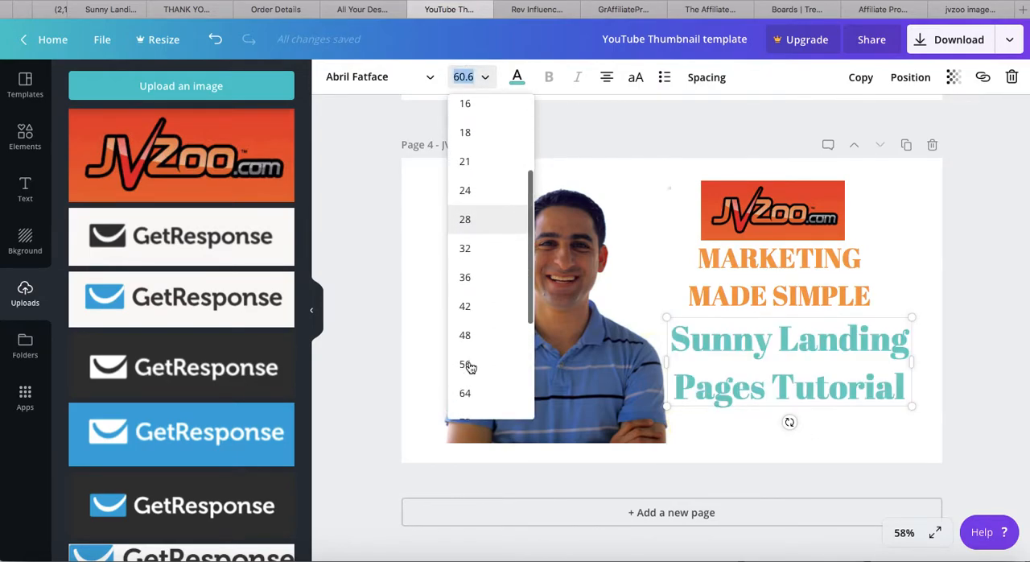
pyautogui.click(467, 293)
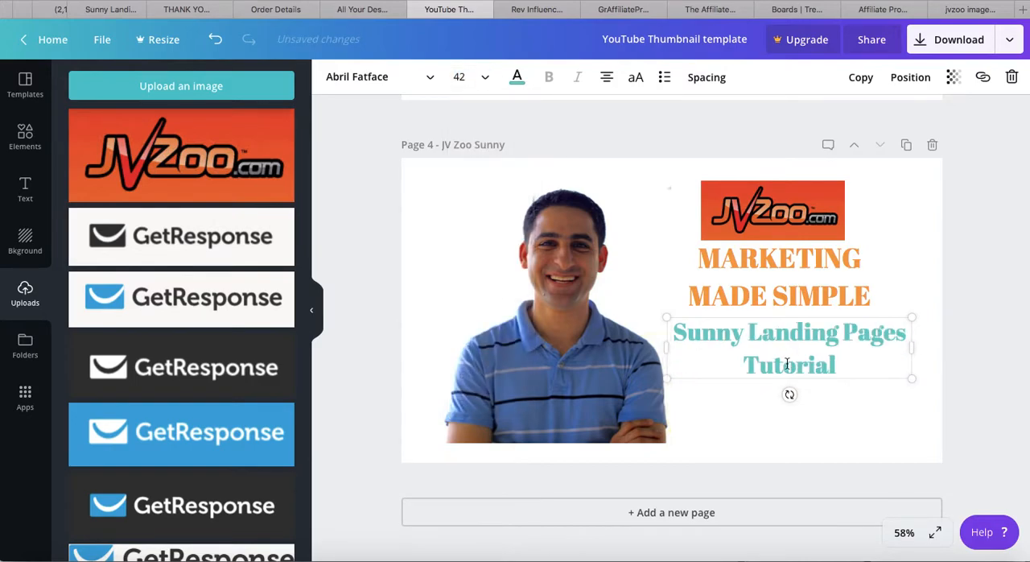
pyautogui.click(840, 339)
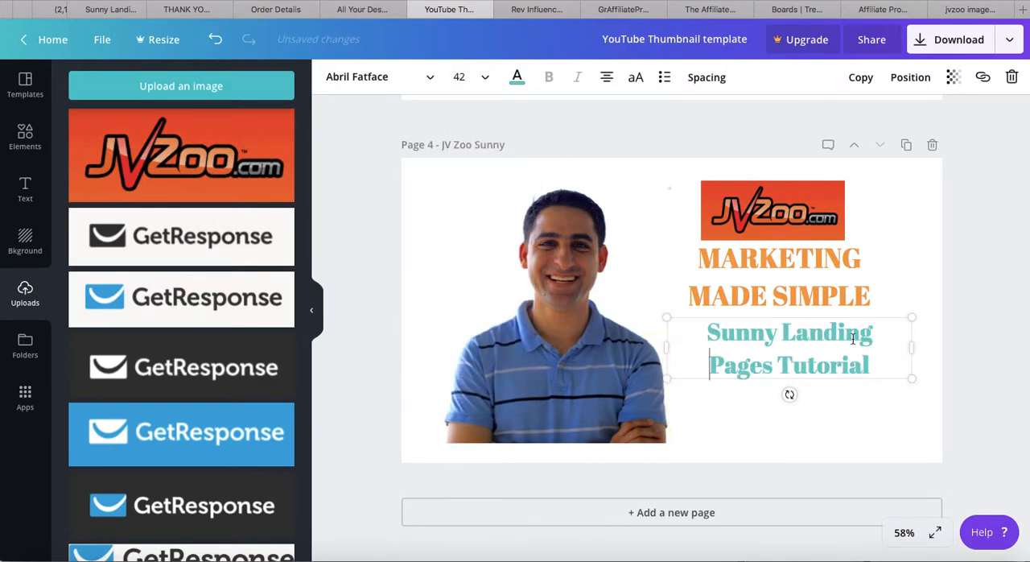
# Narrow both text boxes on page 4, move them down and shift them slightly toward the photo
pyautogui.moveTo(912, 349); pyautogui.dragTo(818, 380)
pyautogui.click(849, 400)
pyautogui.click(832, 366)
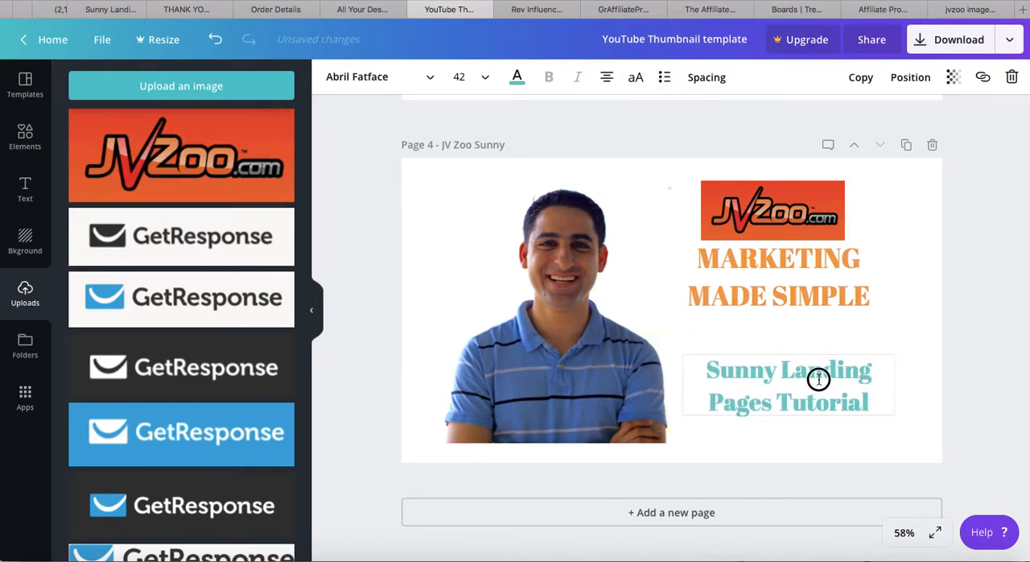
pyautogui.click(826, 306)
pyautogui.moveTo(826, 306); pyautogui.dragTo(817, 325)
pyautogui.click(819, 368)
pyautogui.moveTo(819, 367); pyautogui.dragTo(804, 370)
pyautogui.click(835, 292)
pyautogui.moveTo(831, 294); pyautogui.dragTo(819, 295)
pyautogui.moveTo(632, 296); pyautogui.dragTo(661, 298)
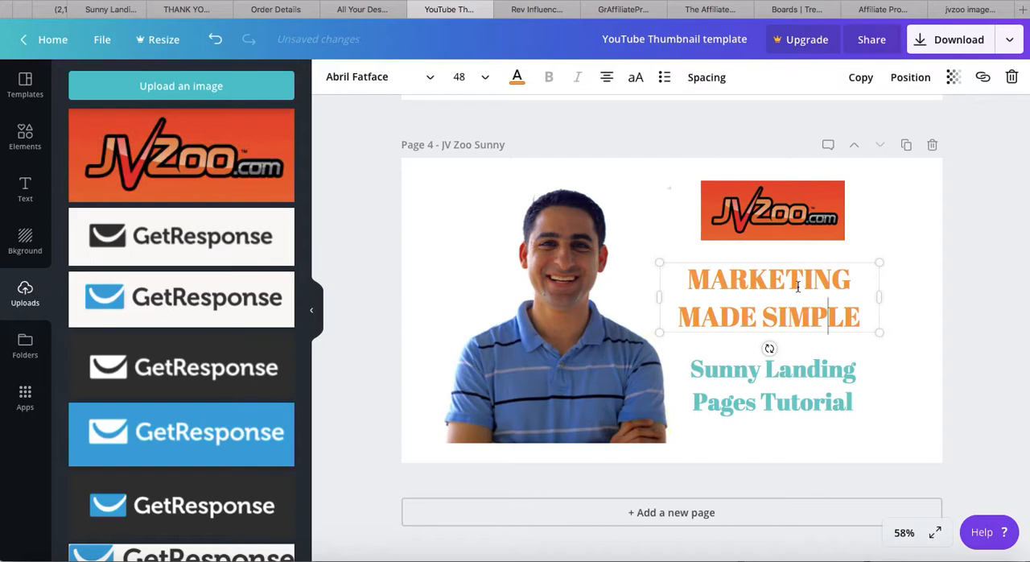
# Move the orange heading down close to the teal text and bring the JVZoo logo down to just above the heading
pyautogui.tripleClick(794, 288)
pyautogui.click(803, 319)
pyautogui.click(859, 335)
pyautogui.moveTo(855, 324); pyautogui.dragTo(855, 336)
pyautogui.moveTo(822, 226); pyautogui.dragTo(822, 255)
pyautogui.moveTo(685, 241); pyautogui.dragTo(685, 241)
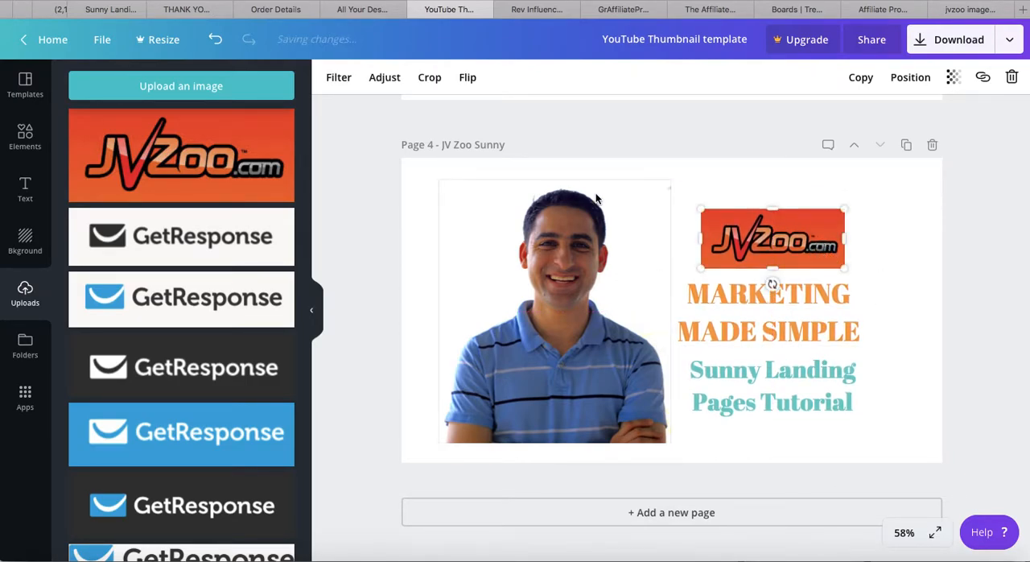
# Shrink the portrait photo slightly from its lower corner next to the text, then deselect it
pyautogui.click(435, 189)
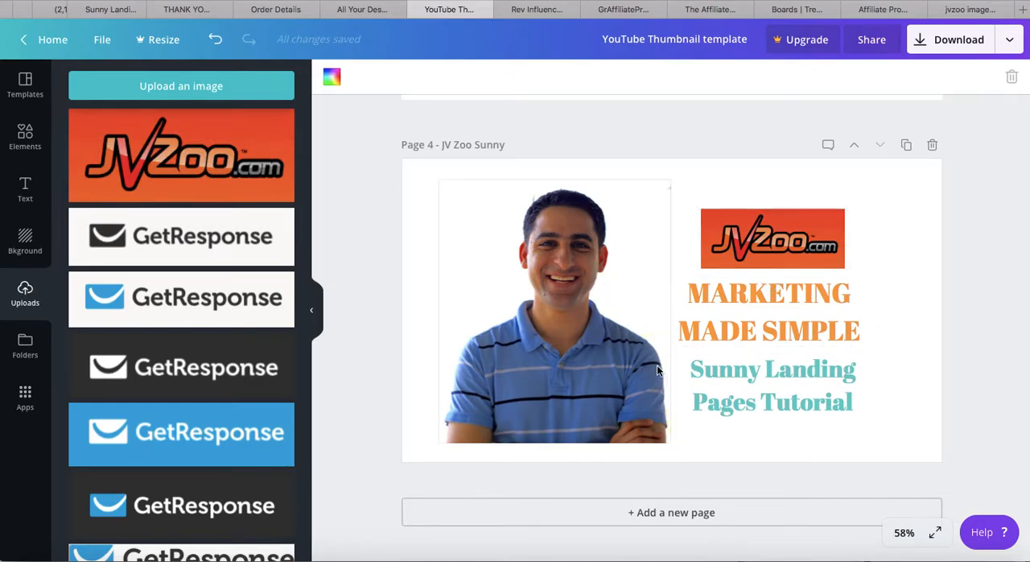
pyautogui.click(615, 377)
pyautogui.moveTo(671, 441)
pyautogui.mouseDown()
pyautogui.moveTo(657, 428)
pyautogui.moveTo(664, 436)
pyautogui.mouseUp()
pyautogui.click(888, 445)
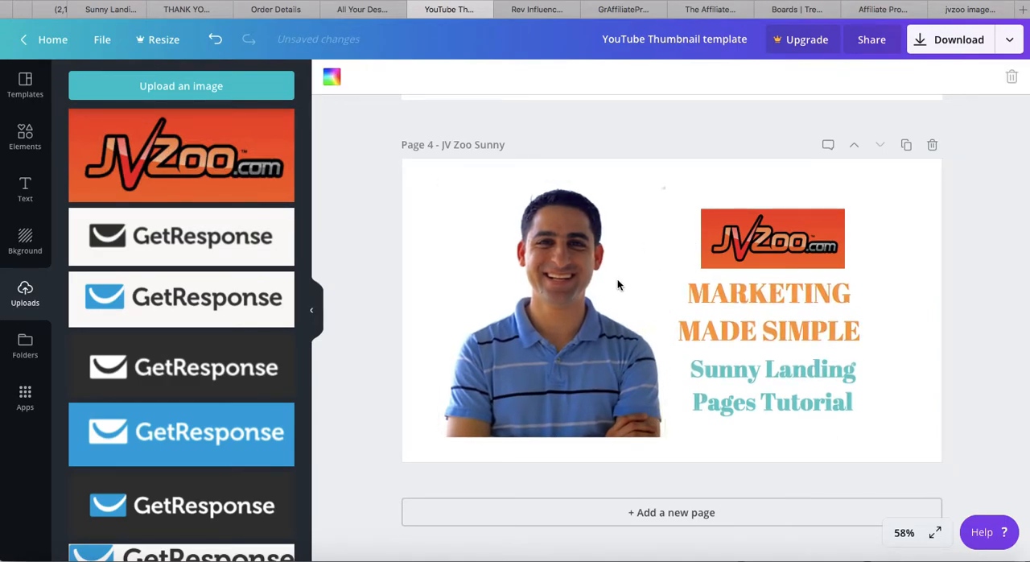
# Browse the graphics below the uploaded images for an icon that suits the thumbnail
pyautogui.scroll(-2, 241, 314)
pyautogui.scroll(-10, 224, 329)
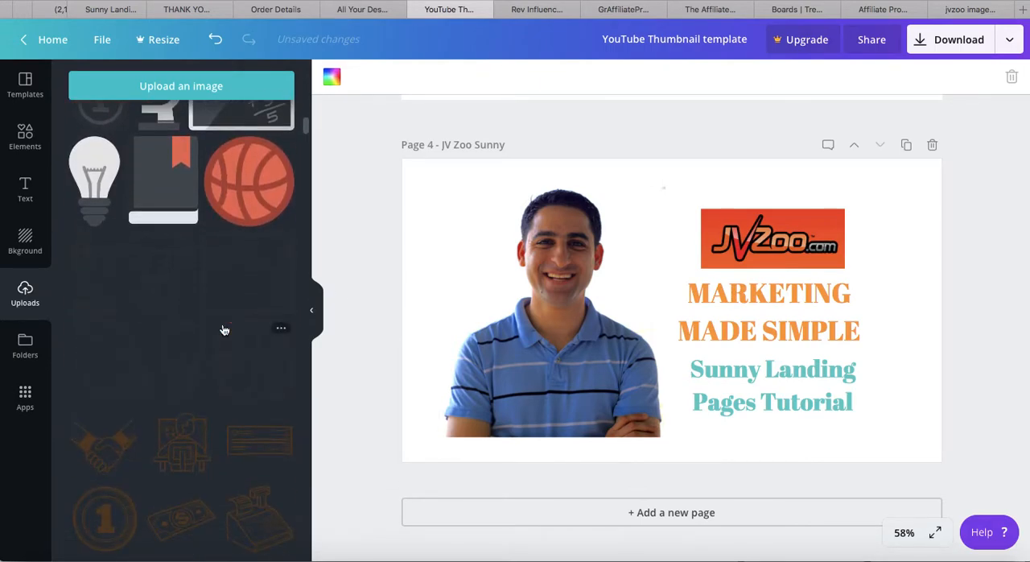
pyautogui.scroll(-10, 224, 329)
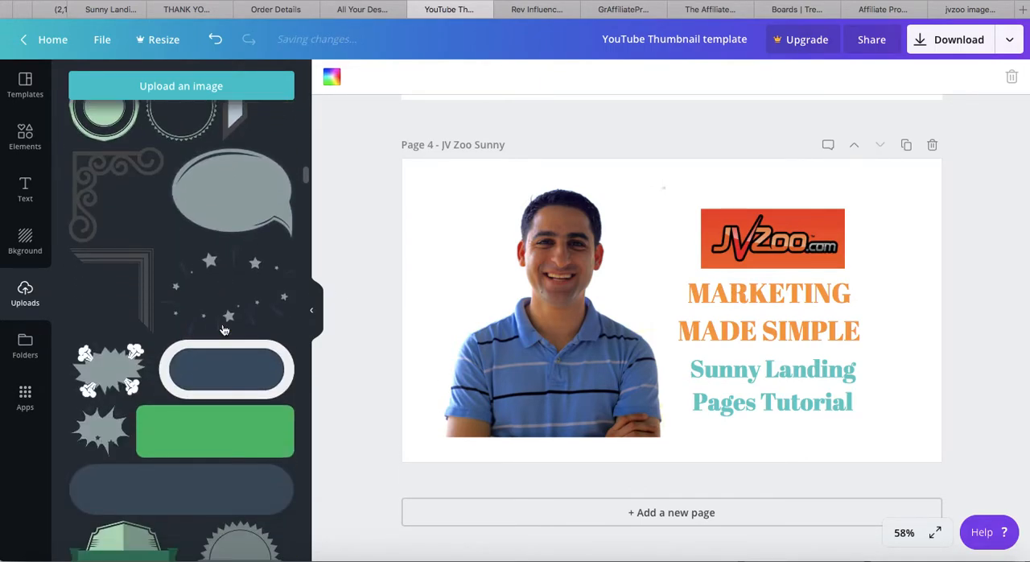
pyautogui.scroll(5, 223, 329)
pyautogui.scroll(3, 225, 329)
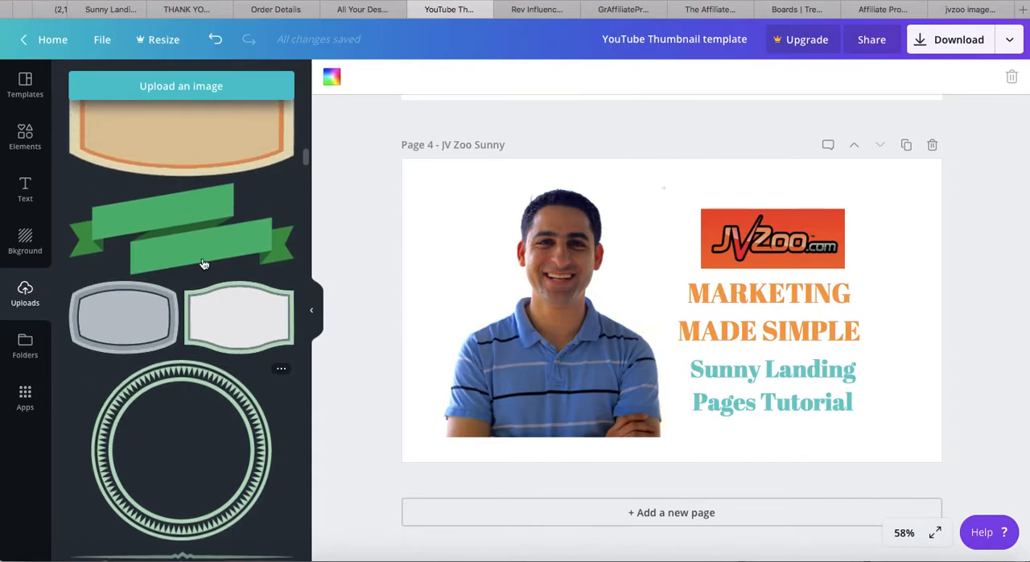
pyautogui.scroll(-15, 237, 372)
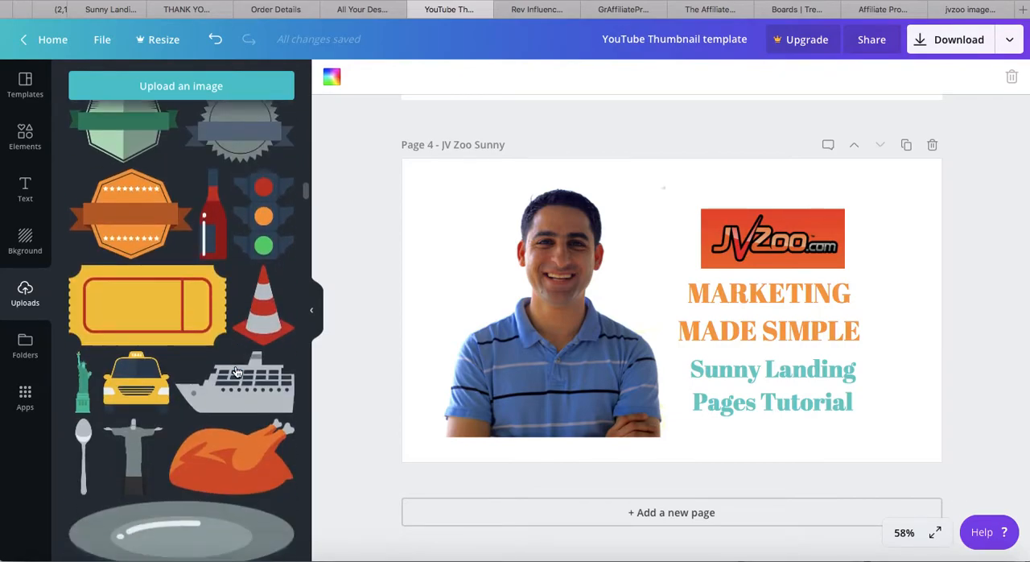
pyautogui.scroll(-15, 237, 372)
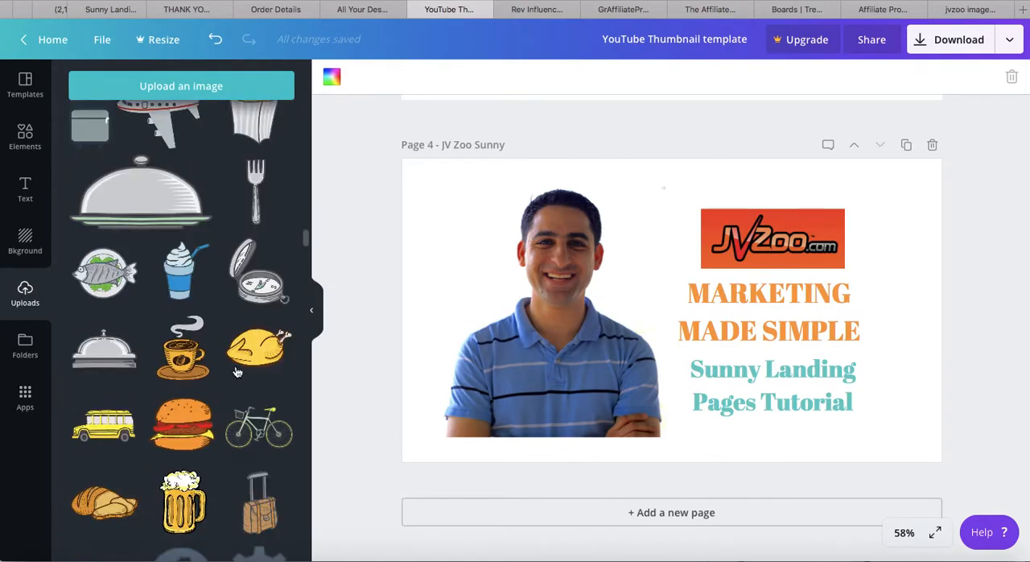
pyautogui.scroll(-3, 236, 372)
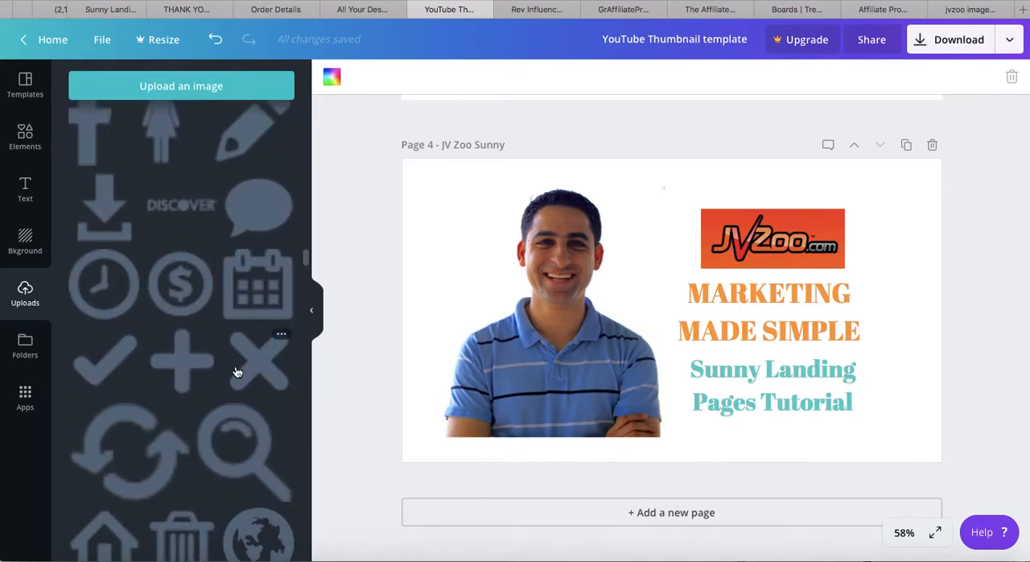
pyautogui.scroll(-2, 236, 372)
# Try the dollar-sign circle icon on page 4 beside the photo, then delete it
pyautogui.moveTo(179, 193); pyautogui.dragTo(474, 276)
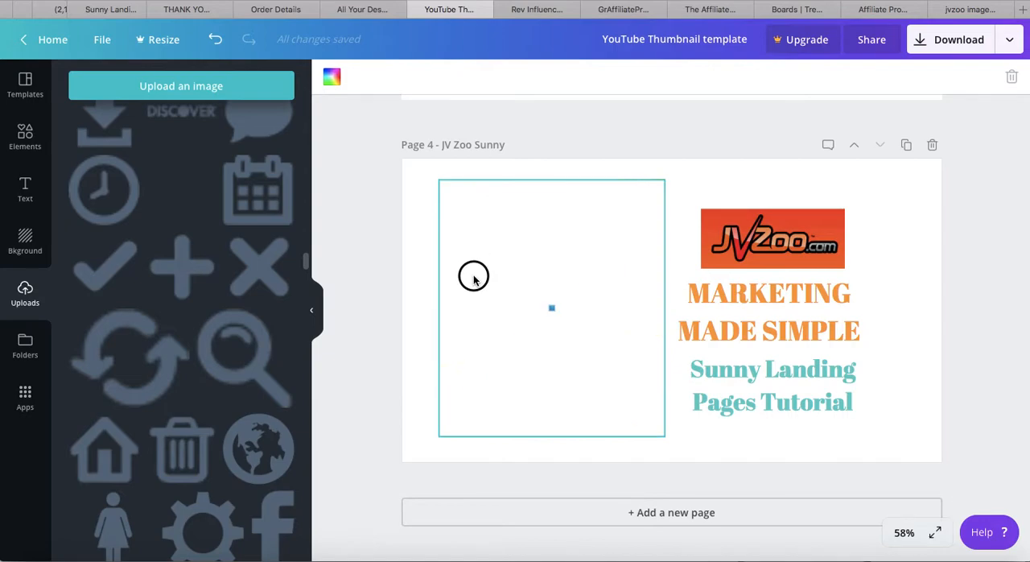
pyautogui.moveTo(678, 217); pyautogui.dragTo(697, 190)
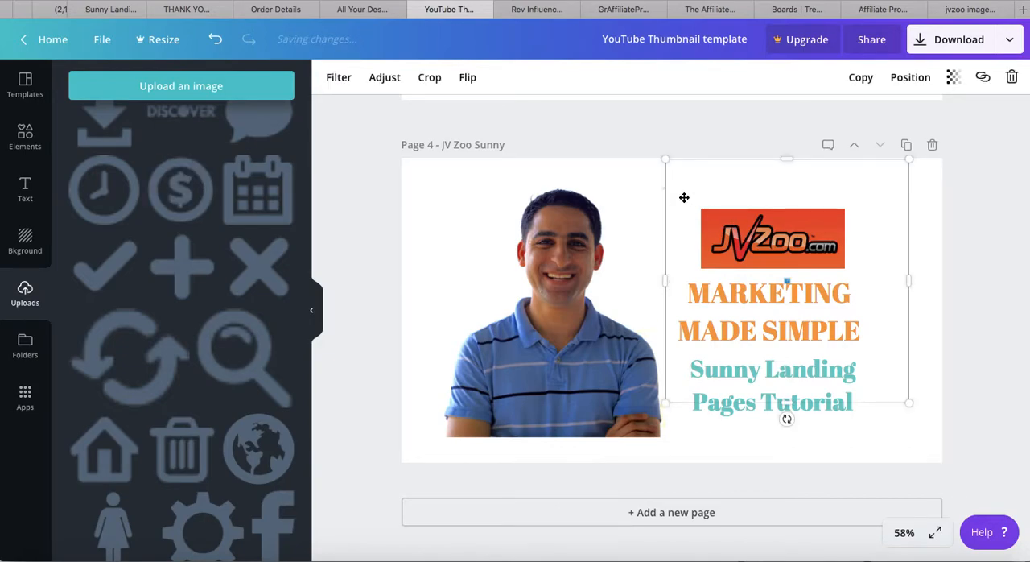
pyautogui.press('Delete')
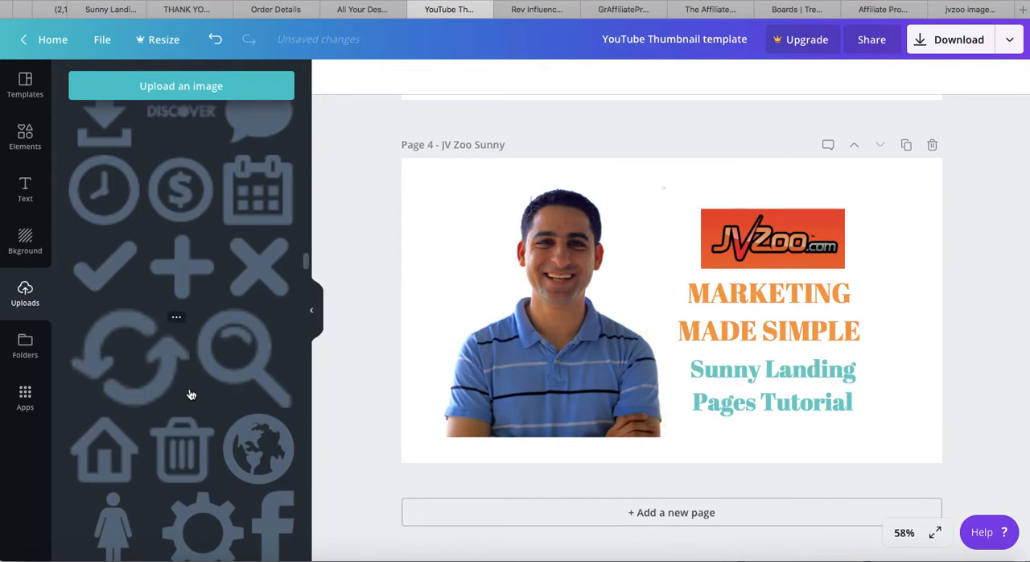
# Try the green bush graphic on page 4, delete it, and look through the remaining graphics
pyautogui.scroll(-5, 191, 395)
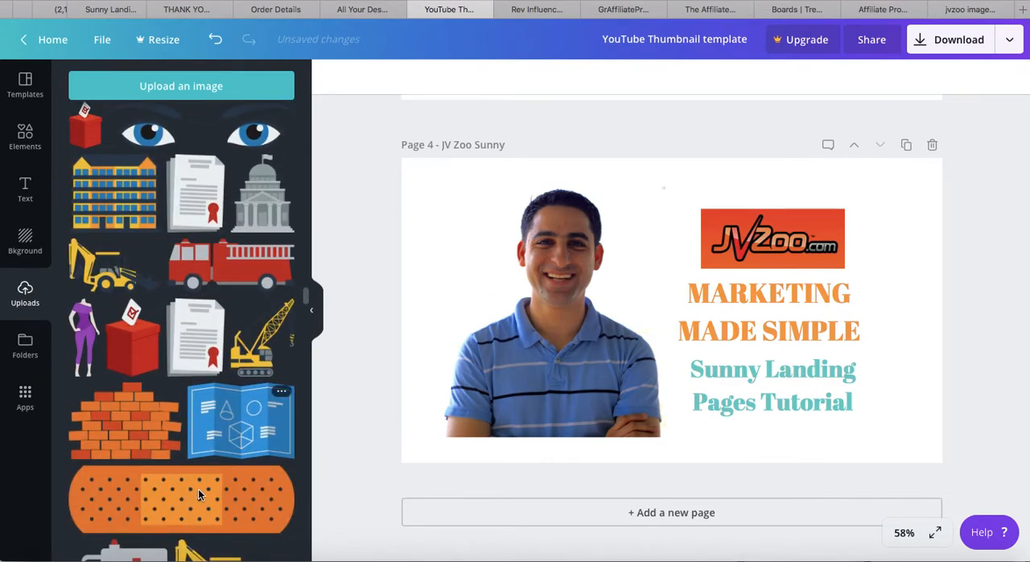
pyautogui.scroll(-5, 199, 494)
pyautogui.click(183, 347)
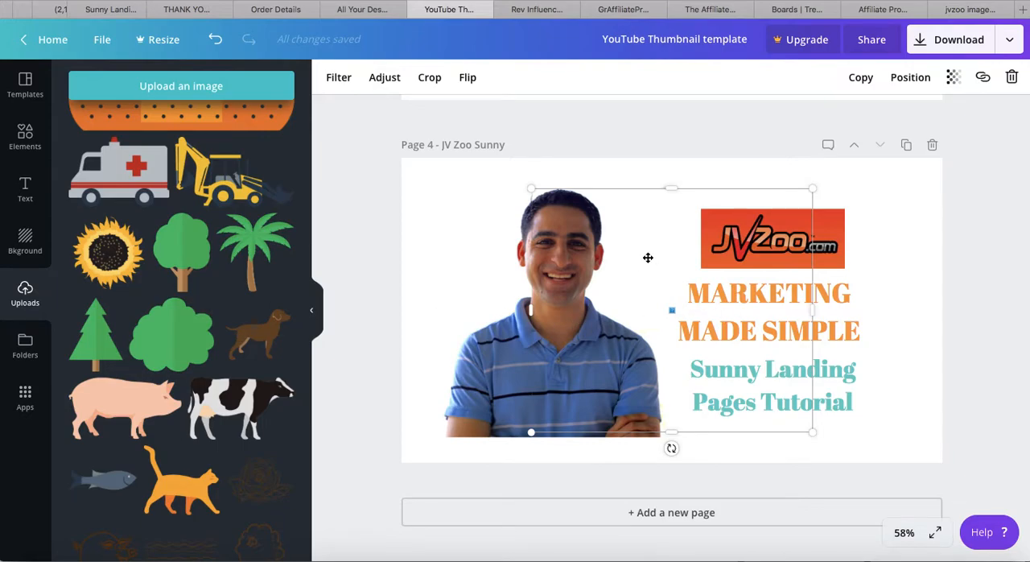
pyautogui.press('Delete')
pyautogui.scroll(-7, 163, 405)
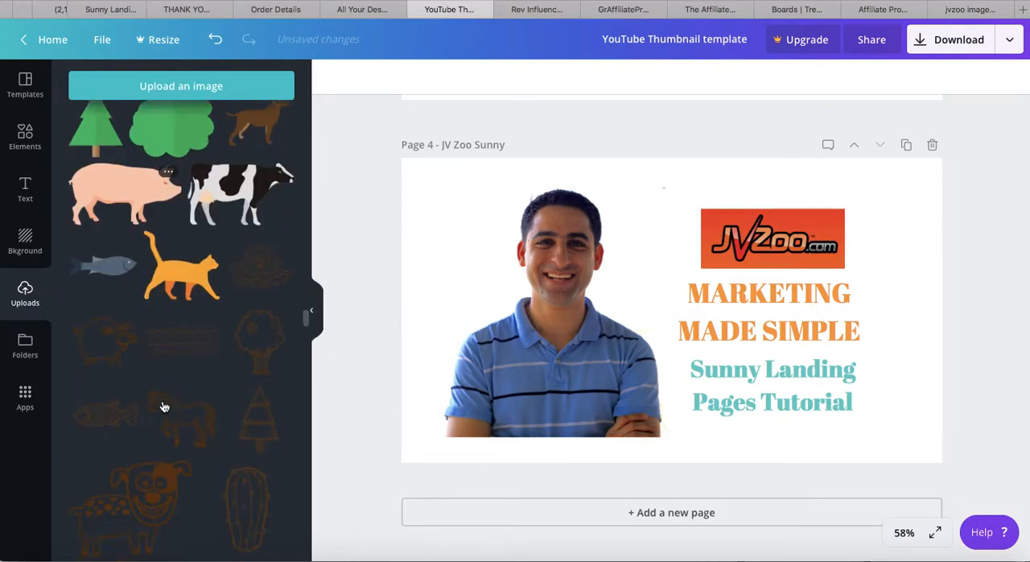
pyautogui.scroll(-4, 163, 406)
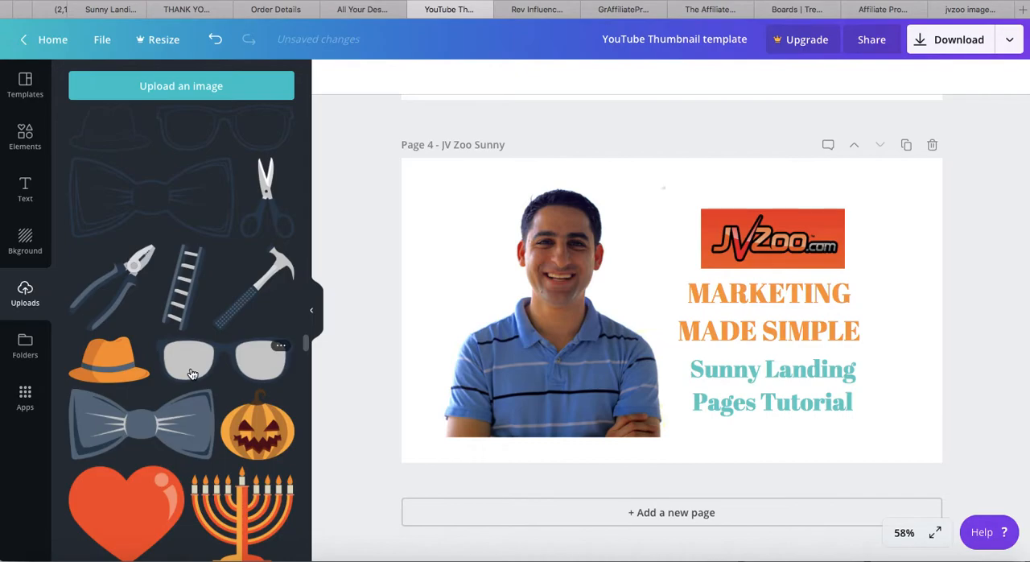
pyautogui.scroll(-10, 192, 374)
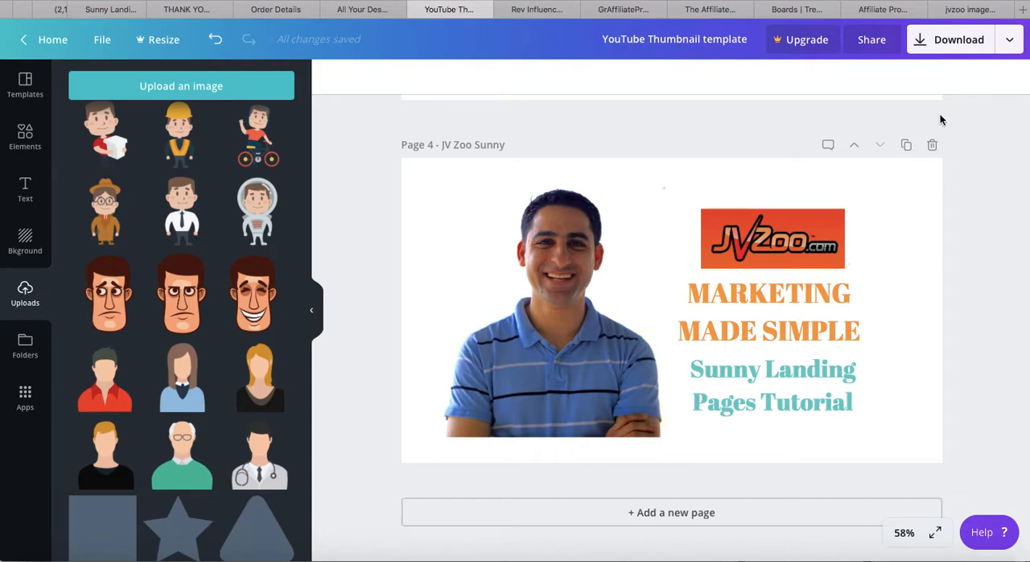
# Download only page 4, "JV Zoo Sunny", as a PNG
pyautogui.click(969, 53)
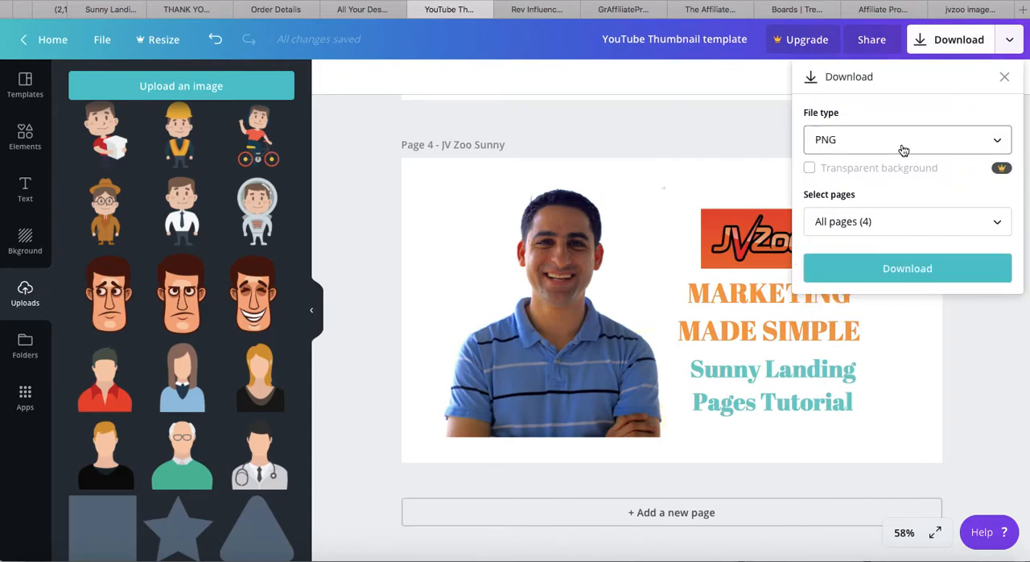
pyautogui.click(855, 230)
pyautogui.scroll(-1, 953, 368)
pyautogui.click(993, 394)
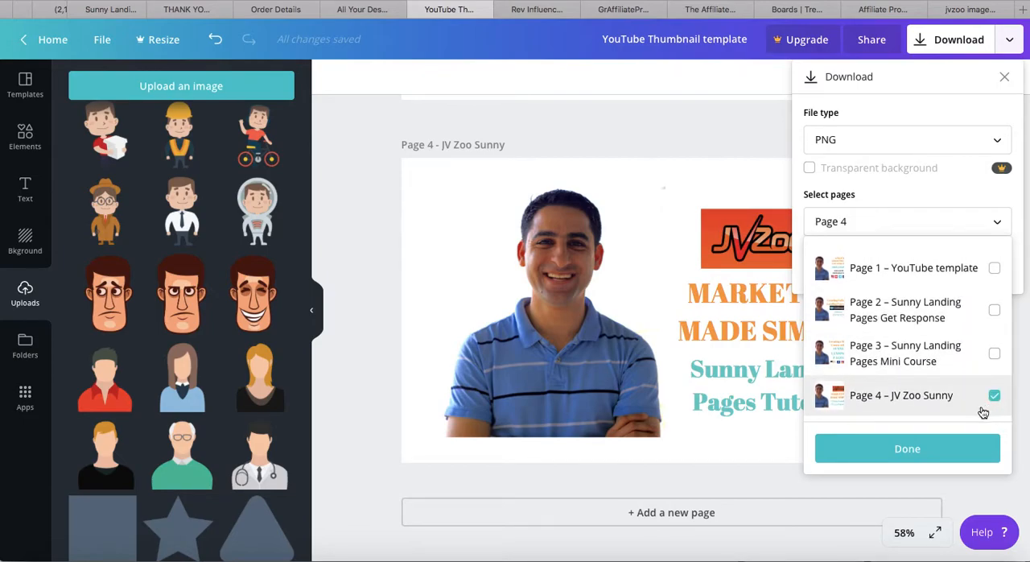
pyautogui.click(931, 452)
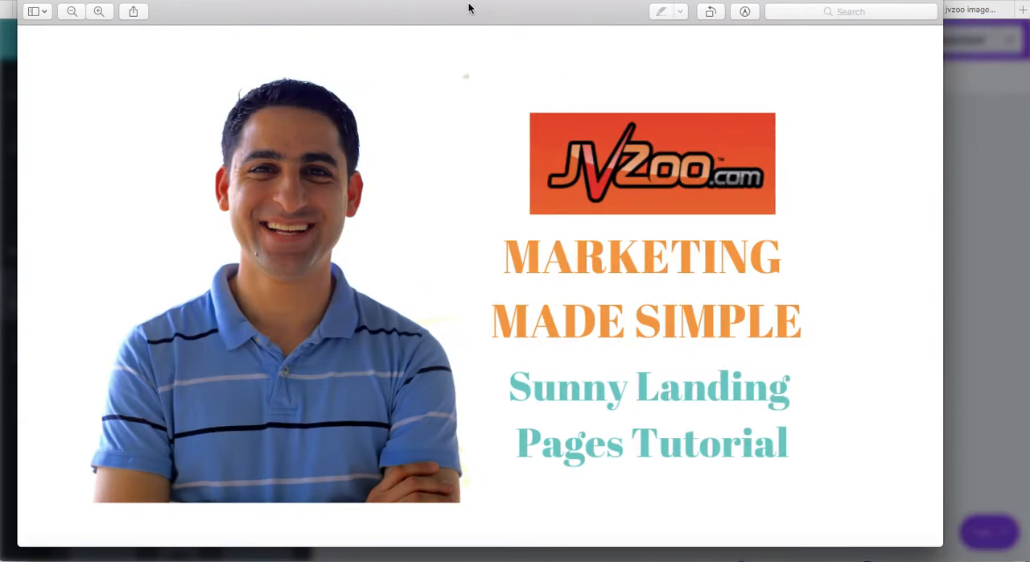
# Check the downloaded thumbnail in its preview window, then close the preview and dismiss the Canva for Work offer
pyautogui.moveTo(441, 19); pyautogui.dragTo(480, 35)
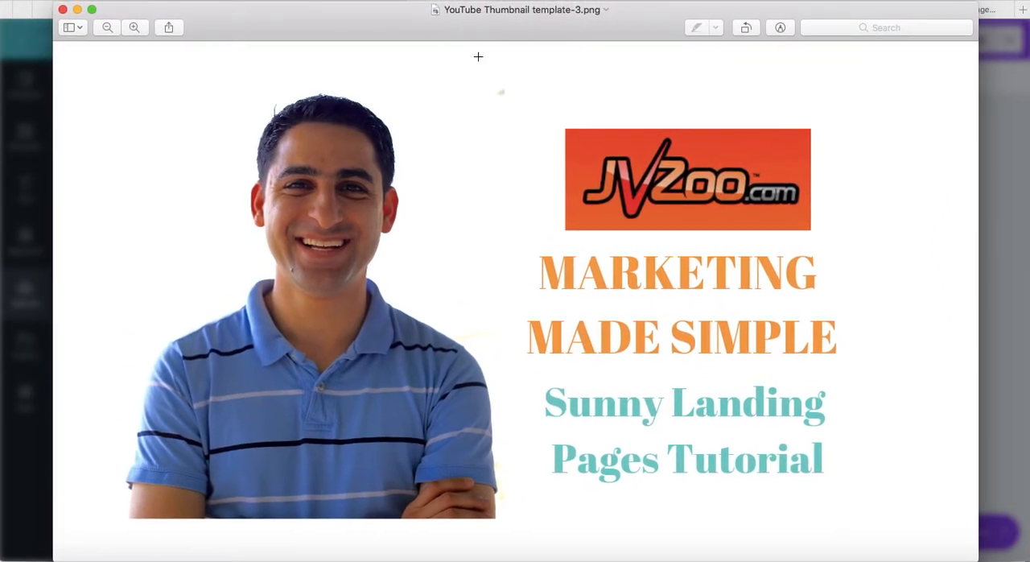
pyautogui.click(63, 10)
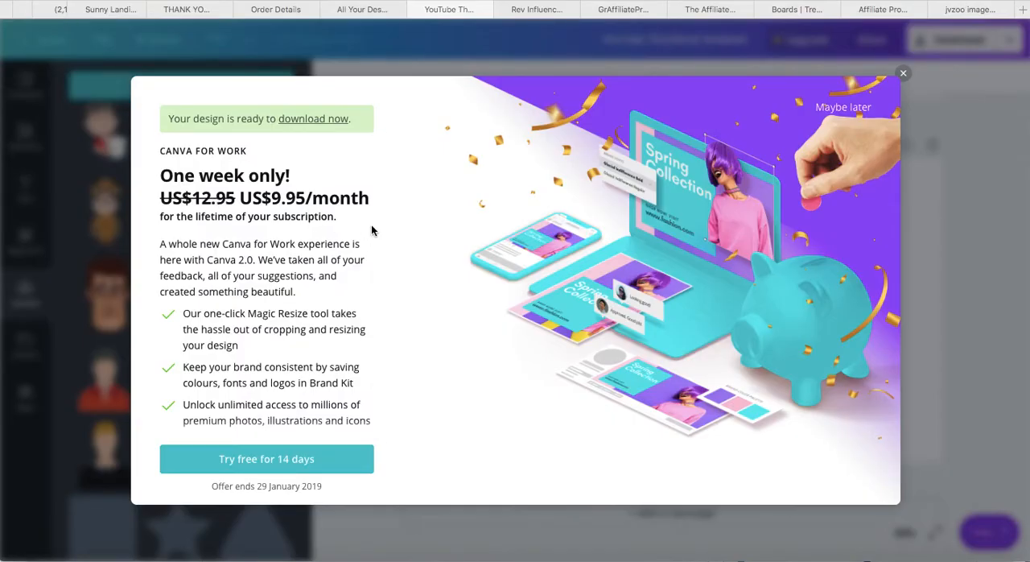
pyautogui.click(901, 75)
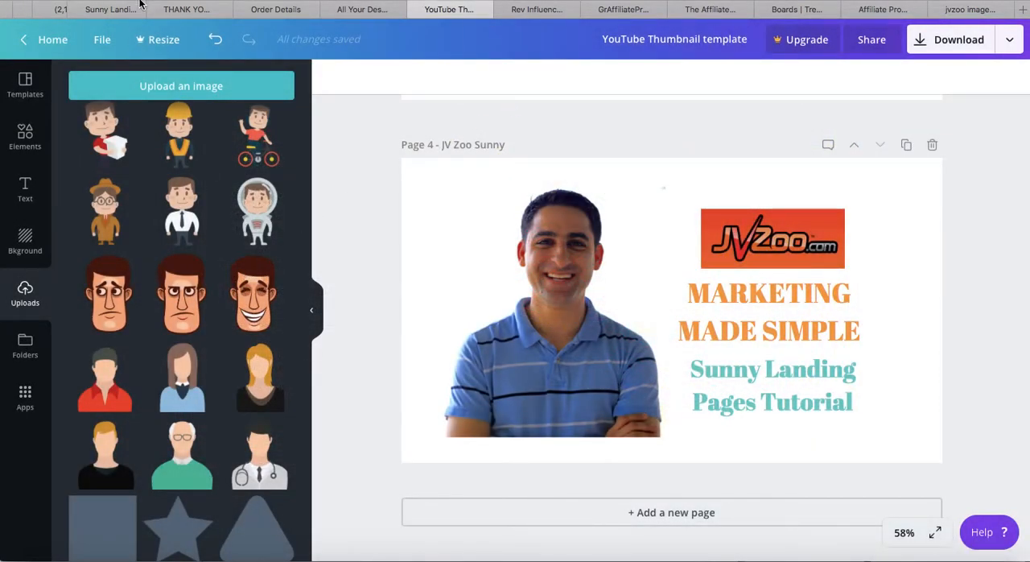
# Switch to Finder, add YouTube Thumbnail template-3.png from Downloads as the JVZoo video's thumbnail in YouTube Studio in Chrome, and save the changes
pyautogui.press('super+Tab')
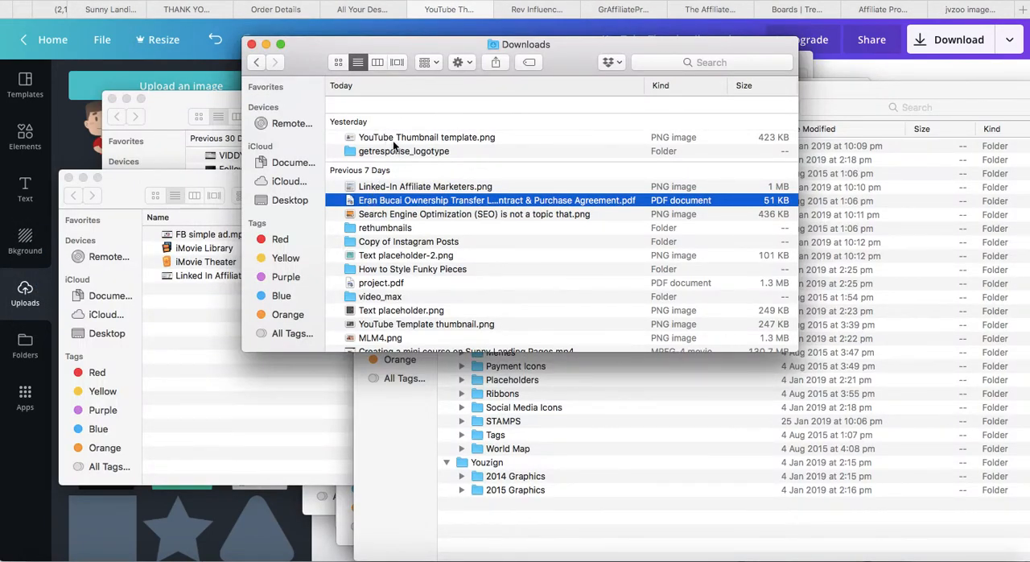
pyautogui.click(394, 144)
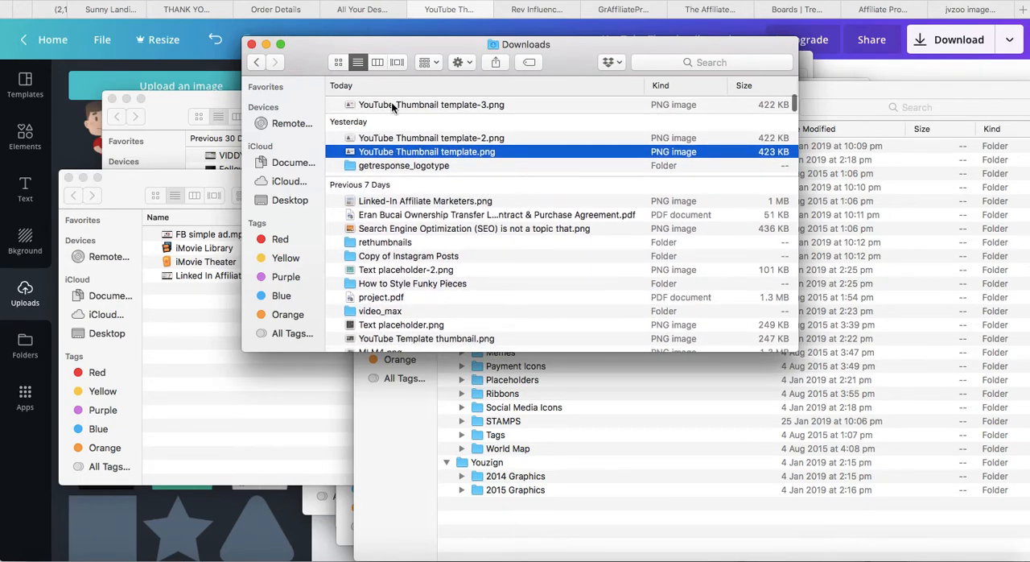
pyautogui.click(391, 104)
pyautogui.press('super+Tab')
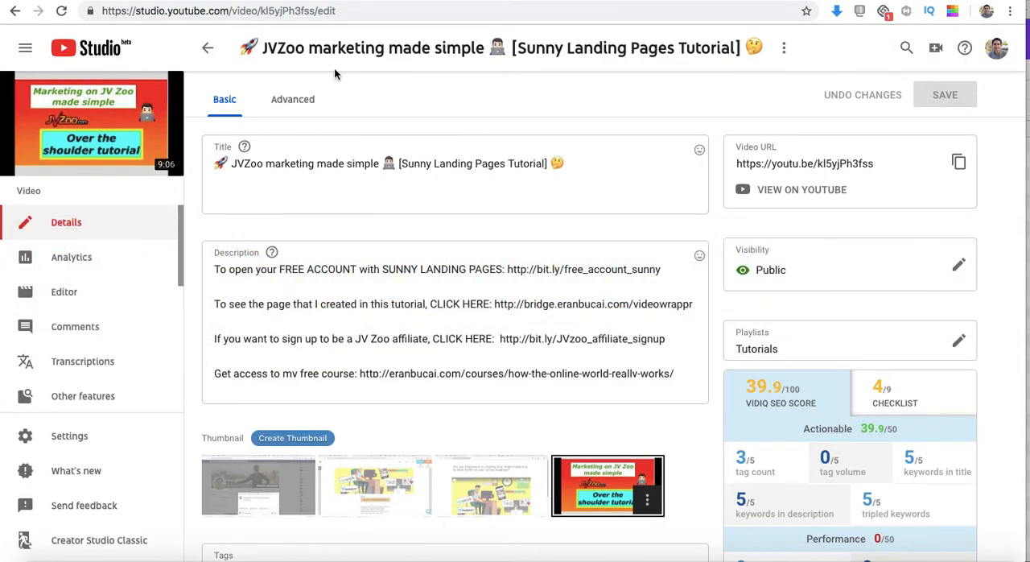
pyautogui.press('super+Tab')
pyautogui.moveTo(356, 106); pyautogui.dragTo(578, 489)
pyautogui.press('super+Tab')
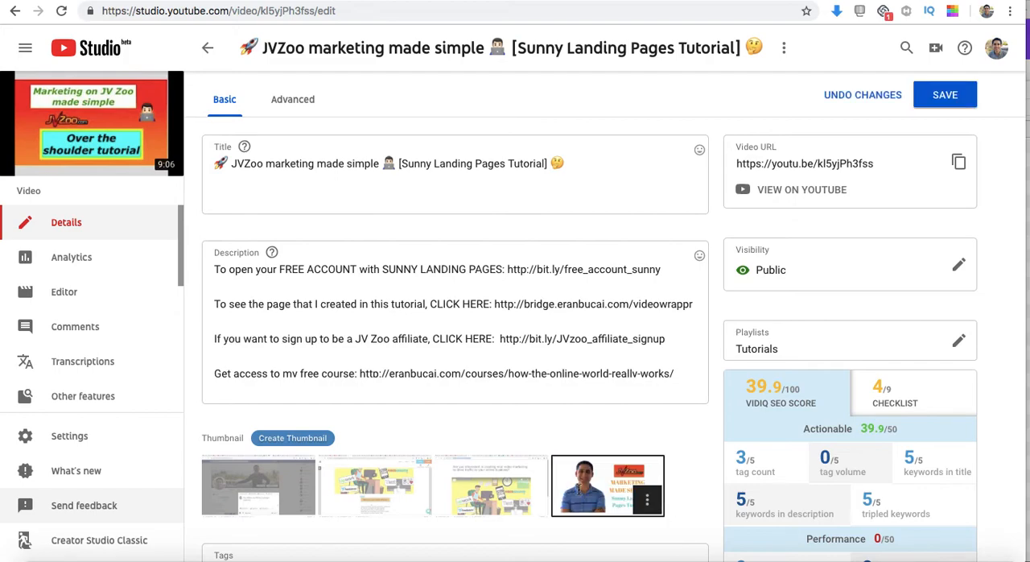
pyautogui.click(942, 96)
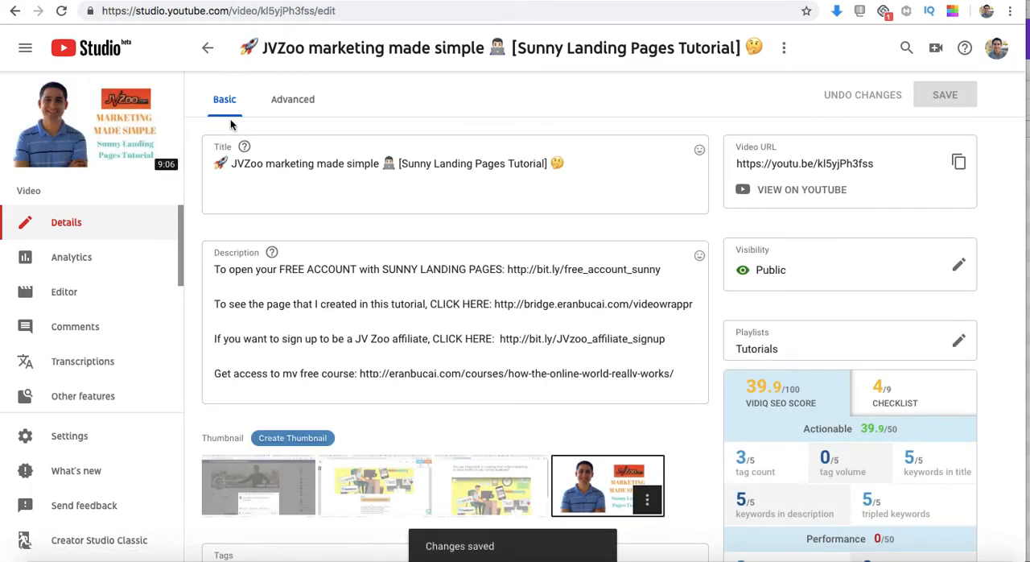
# Return to the channel's uploads list and look through the thumbnails of the uploaded videos, then switch to Finder
pyautogui.click(204, 47)
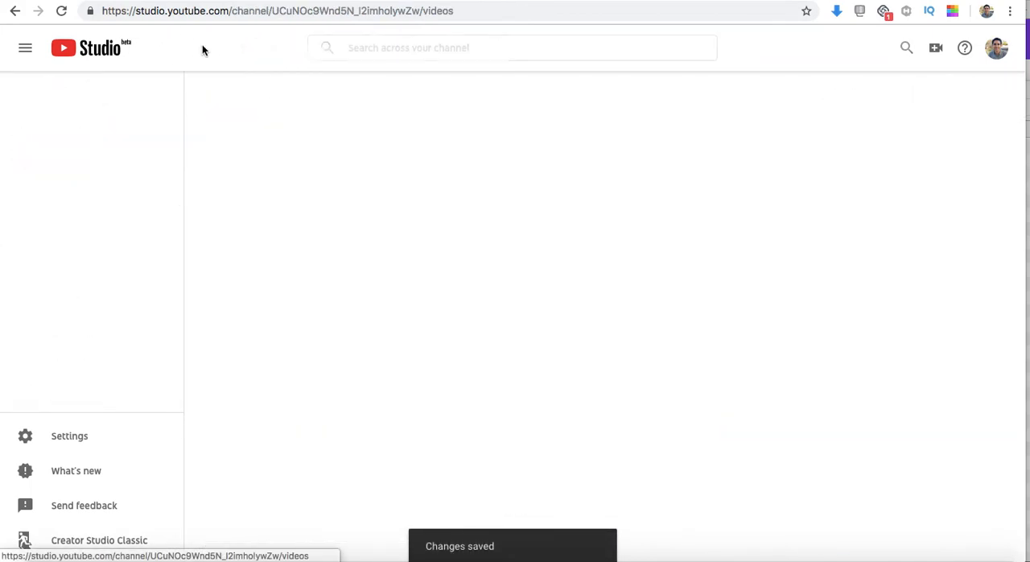
pyautogui.click(353, 135)
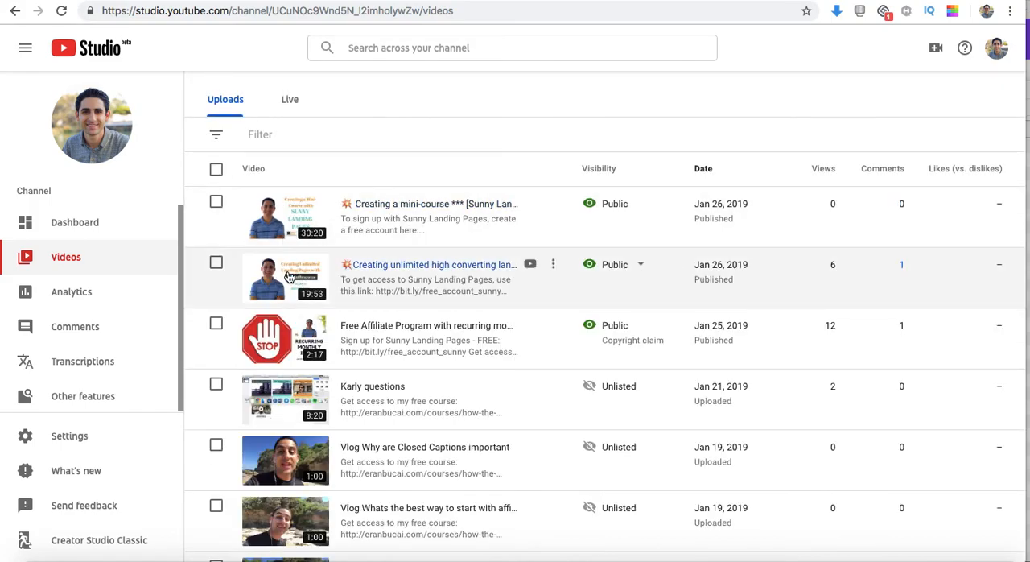
pyautogui.scroll(-2, 288, 281)
pyautogui.scroll(-15, 288, 288)
pyautogui.scroll(5, 290, 288)
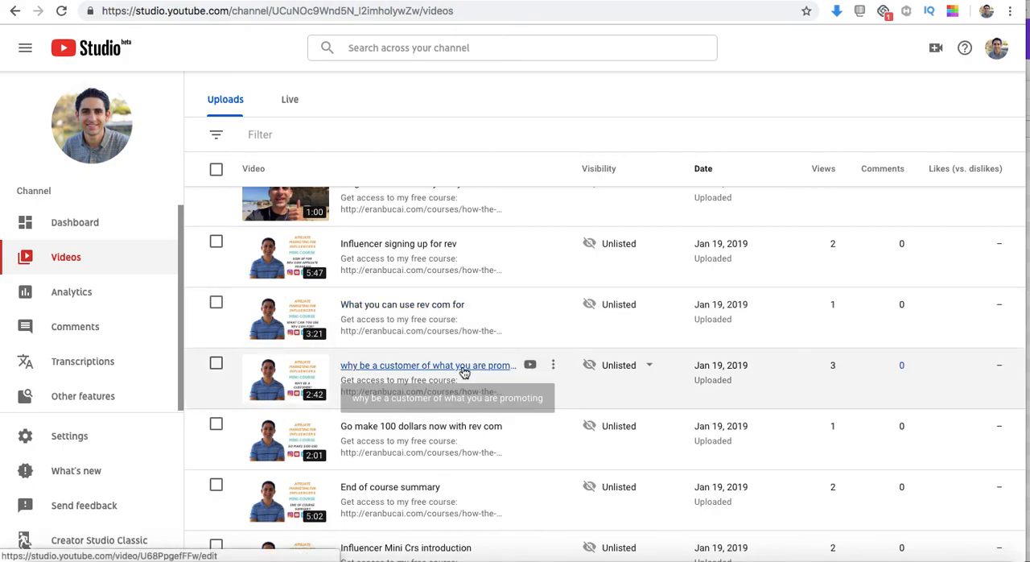
pyautogui.scroll(12, 462, 365)
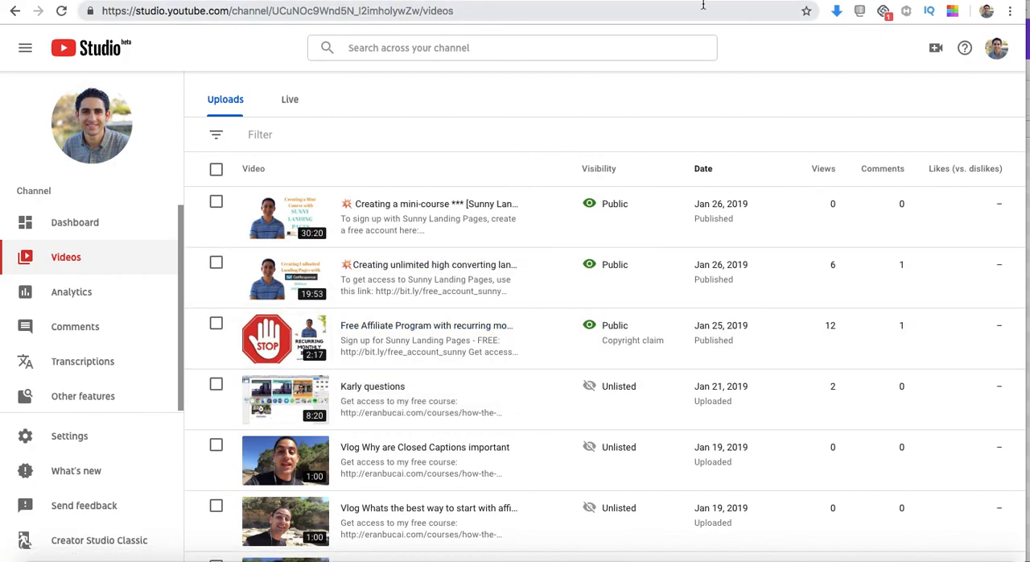
pyautogui.press('super+Tab')
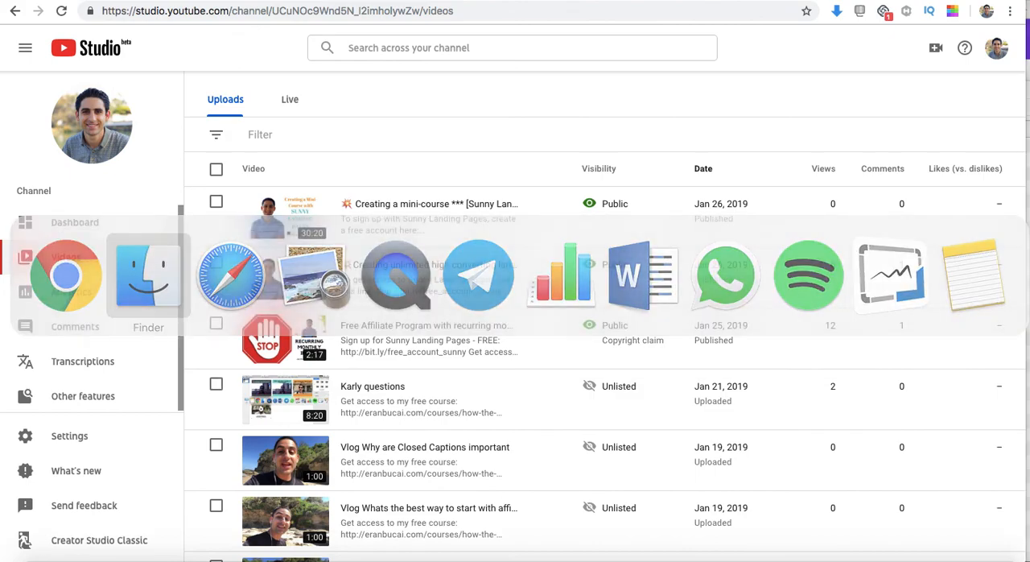